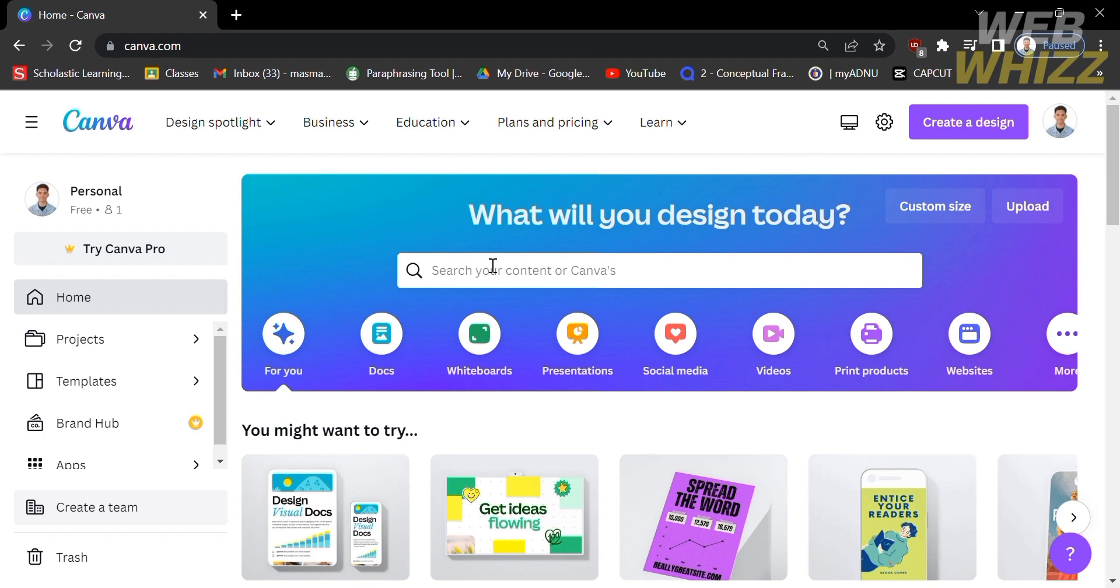
# - Search Canva for 'Business Card template' and browse the results
pyautogui.click(556, 281)
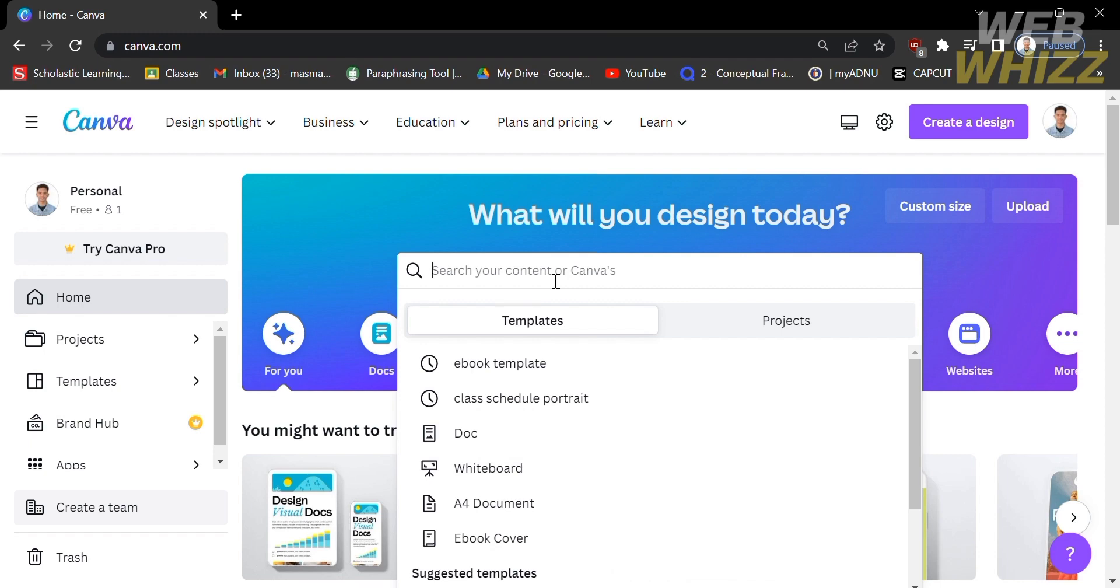
pyautogui.write('Business Card template')
pyautogui.press('Return')
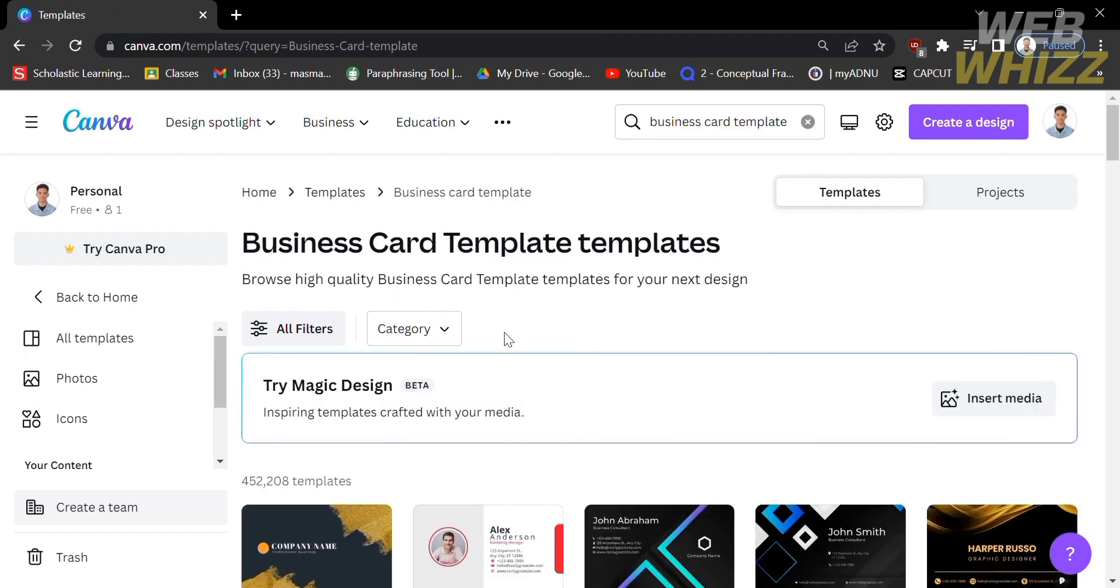
pyautogui.scroll(-2, 505, 337)
pyautogui.scroll(-2, 505, 337)
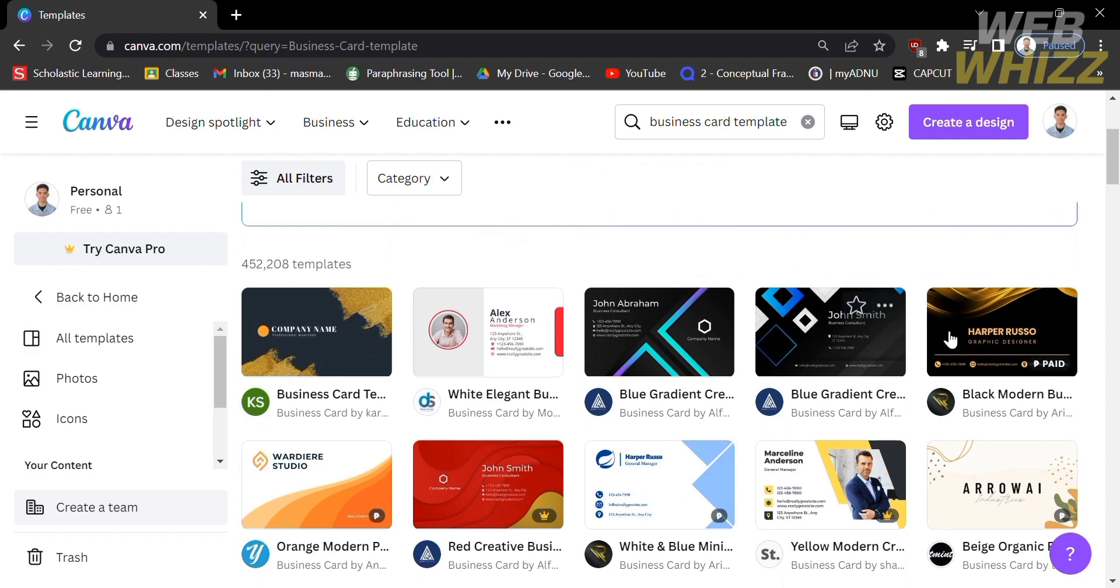
pyautogui.scroll(-2, 945, 337)
pyautogui.scroll(-5, 948, 337)
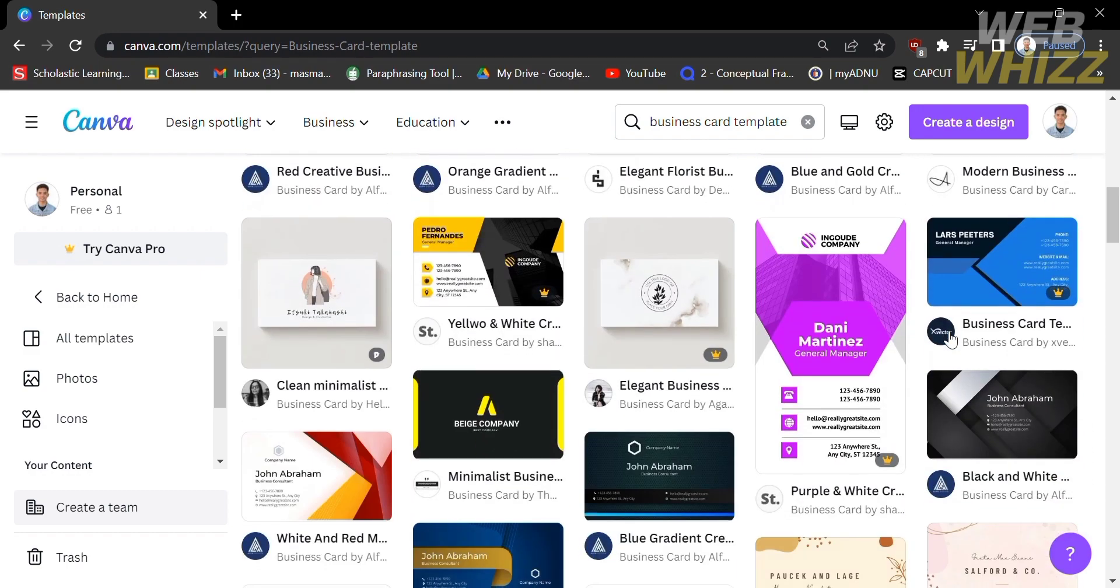
pyautogui.scroll(10, 951, 340)
pyautogui.scroll(2, 950, 338)
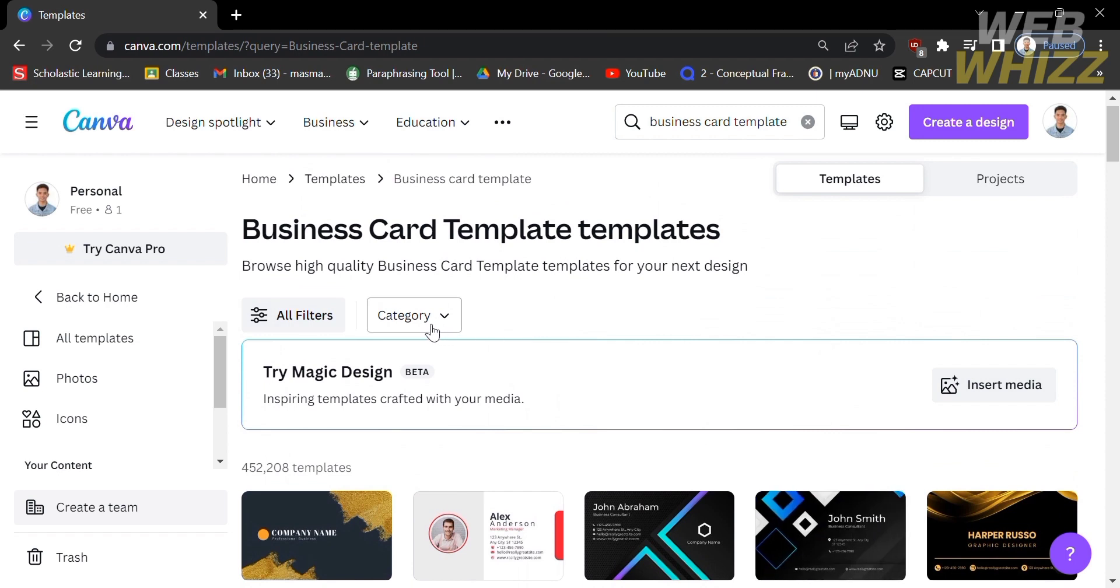
pyautogui.click(432, 333)
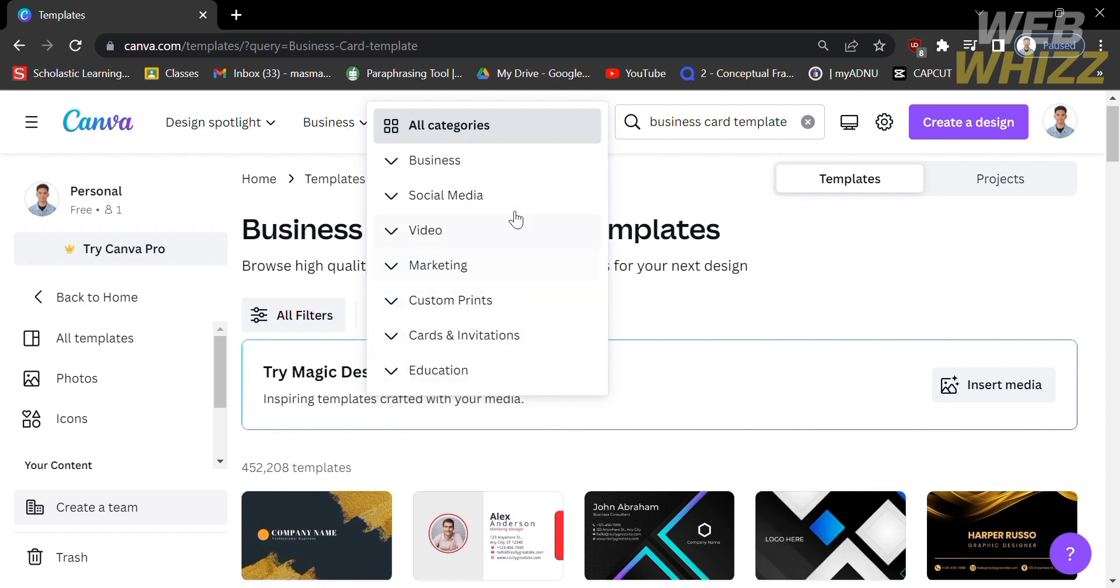
pyautogui.click(510, 161)
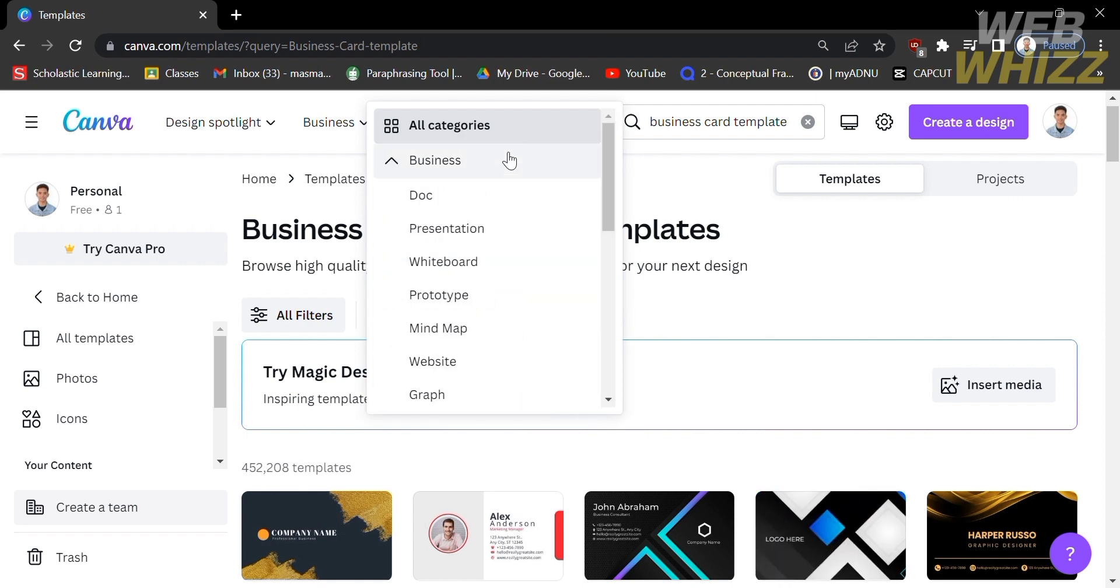
pyautogui.scroll(-1, 554, 303)
pyautogui.scroll(-1, 555, 304)
pyautogui.scroll(3, 555, 303)
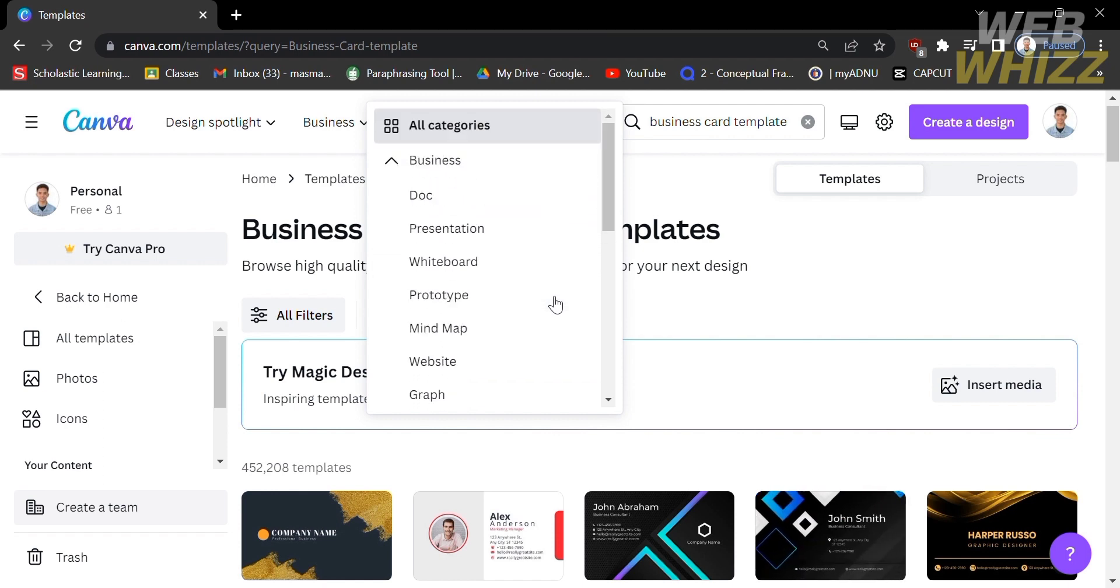
pyautogui.click(699, 328)
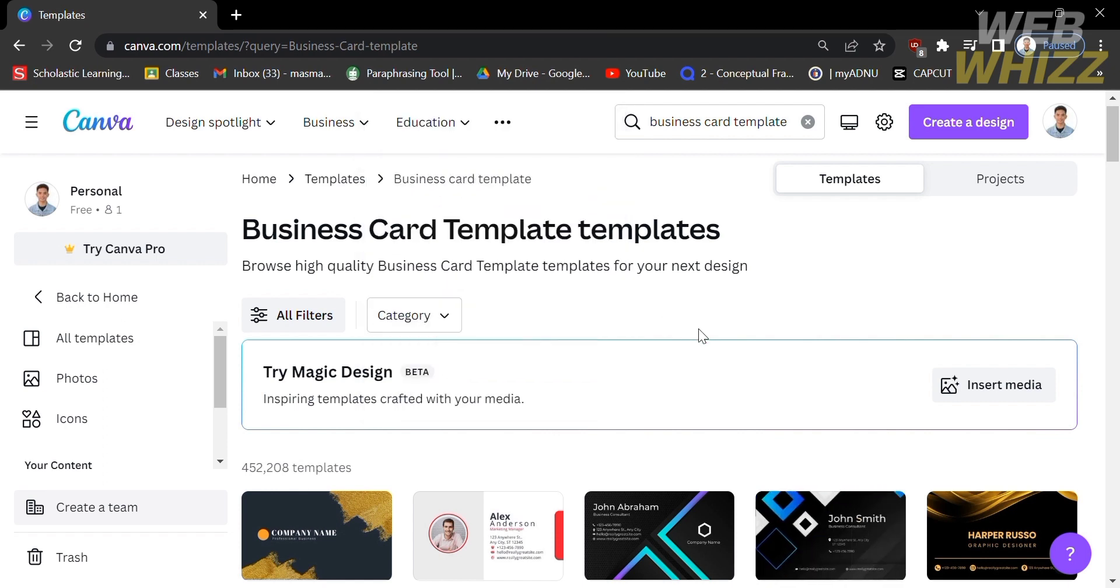
pyautogui.scroll(-3, 698, 328)
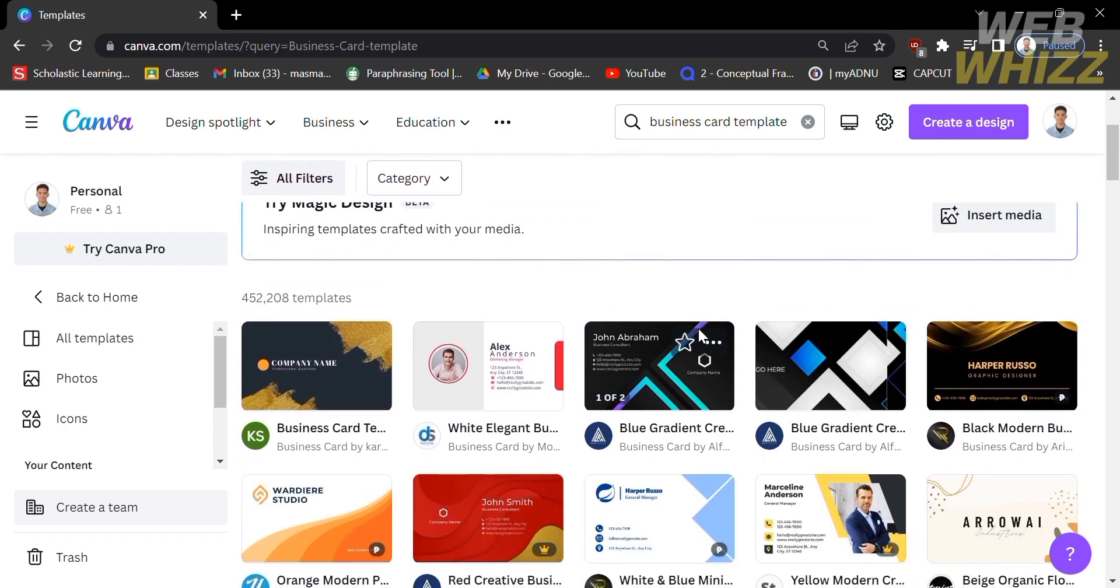
pyautogui.scroll(-1, 590, 264)
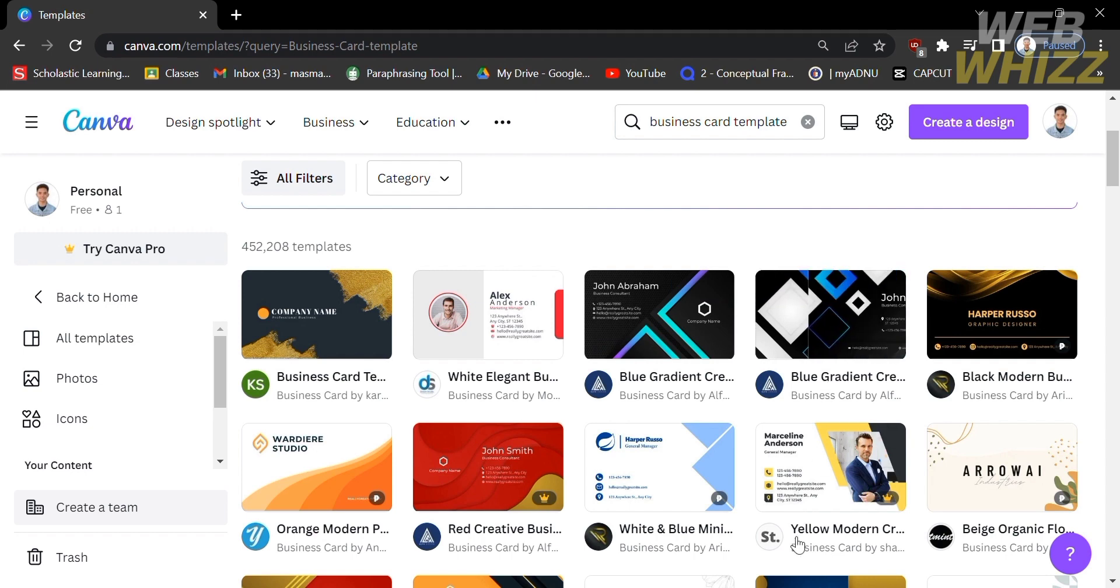
pyautogui.scroll(-2, 637, 503)
pyautogui.scroll(-3, 636, 499)
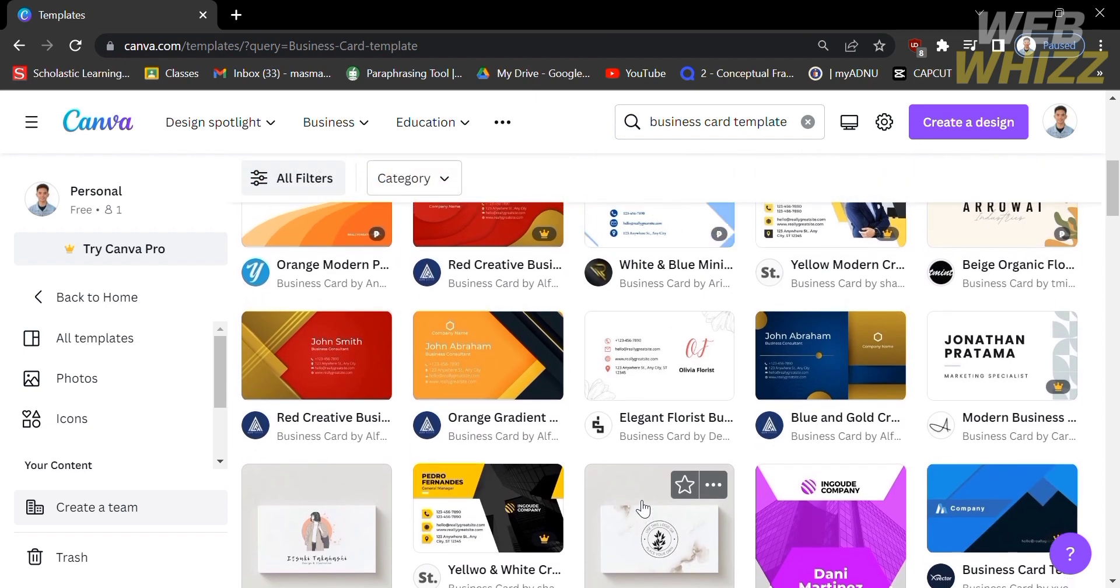
# - Open the Blue and Gold Creative Business Card template as an editable two-page design
pyautogui.click(862, 384)
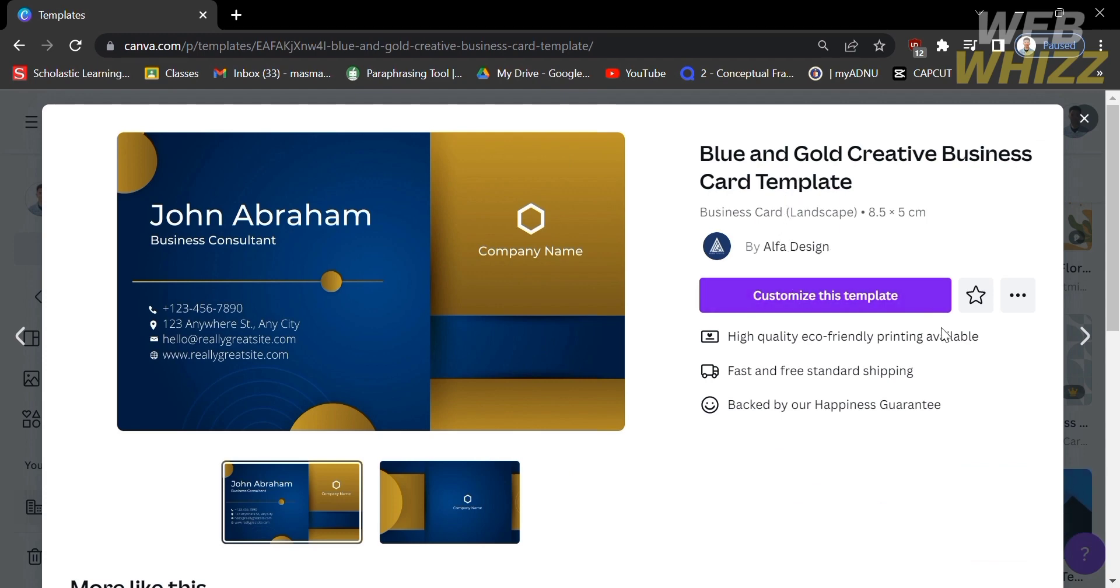
pyautogui.click(816, 306)
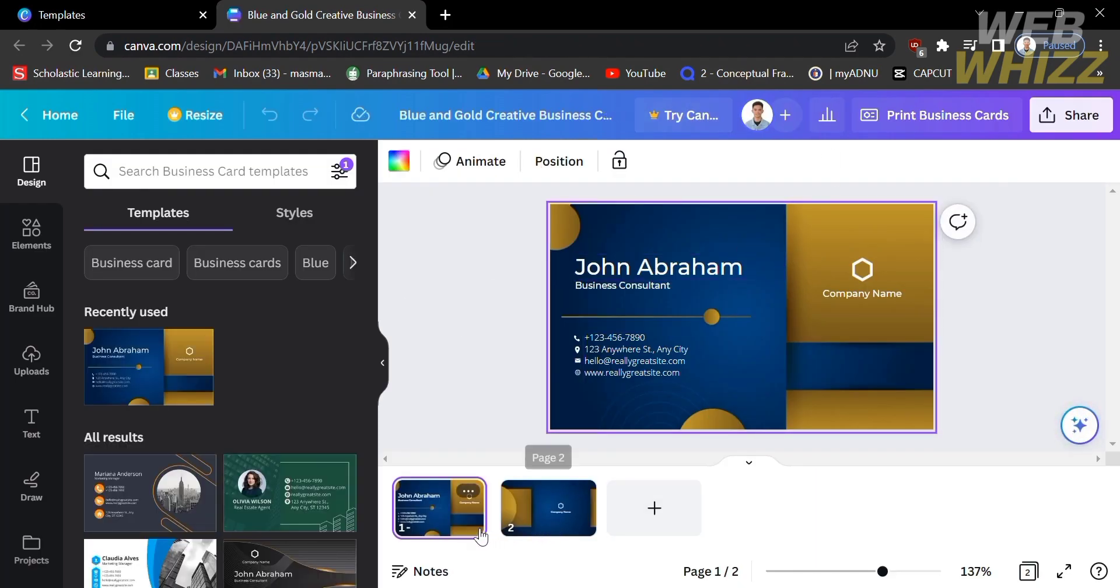
# - Replace the 'John Abraham' name heading on page 1 with WEBWHIZZ
pyautogui.click(566, 524)
pyautogui.click(453, 528)
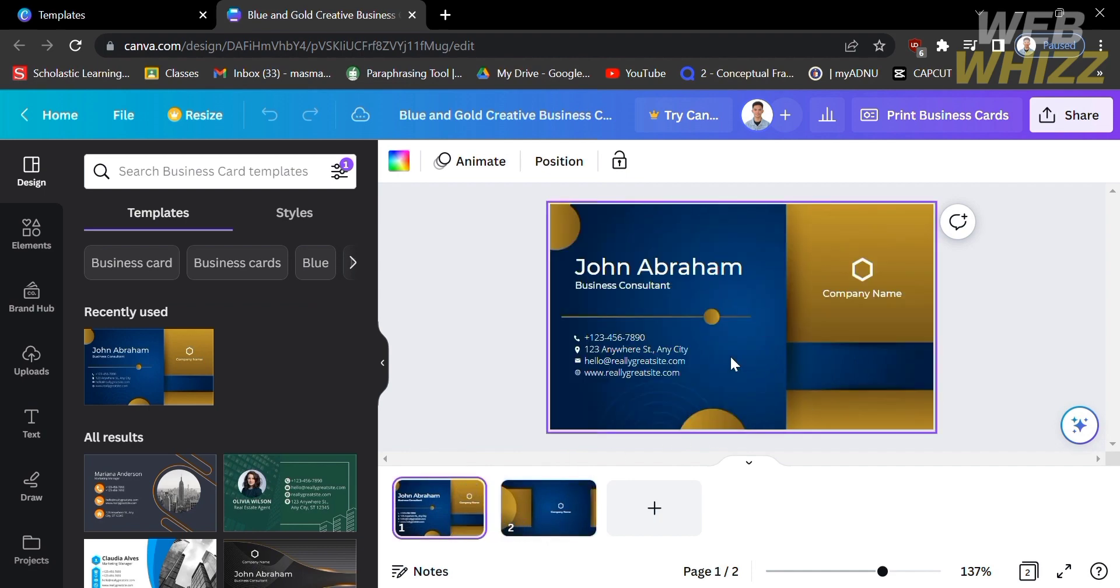
pyautogui.click(666, 267)
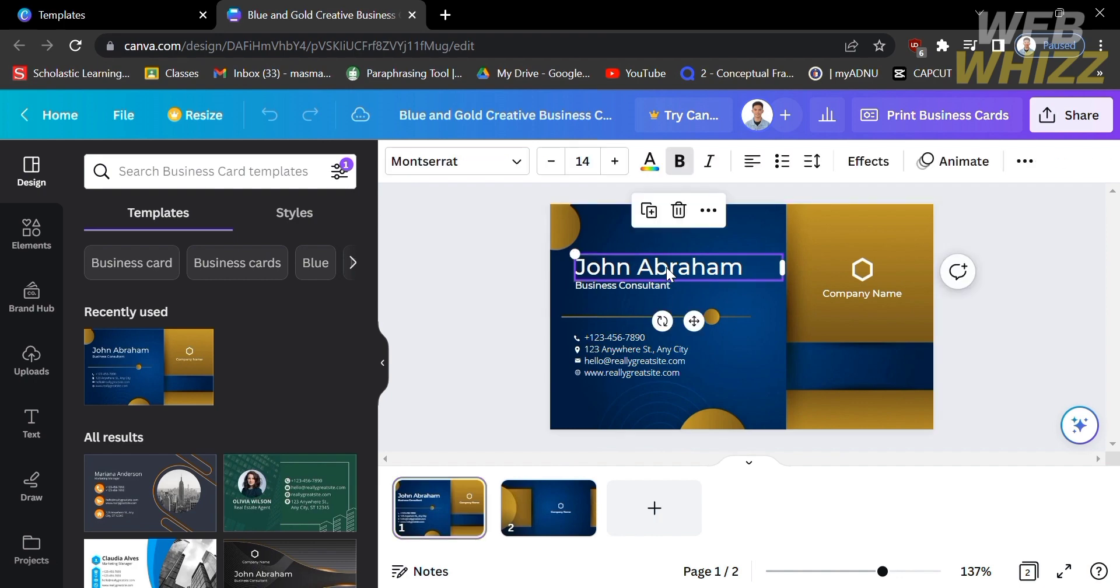
pyautogui.click(671, 270)
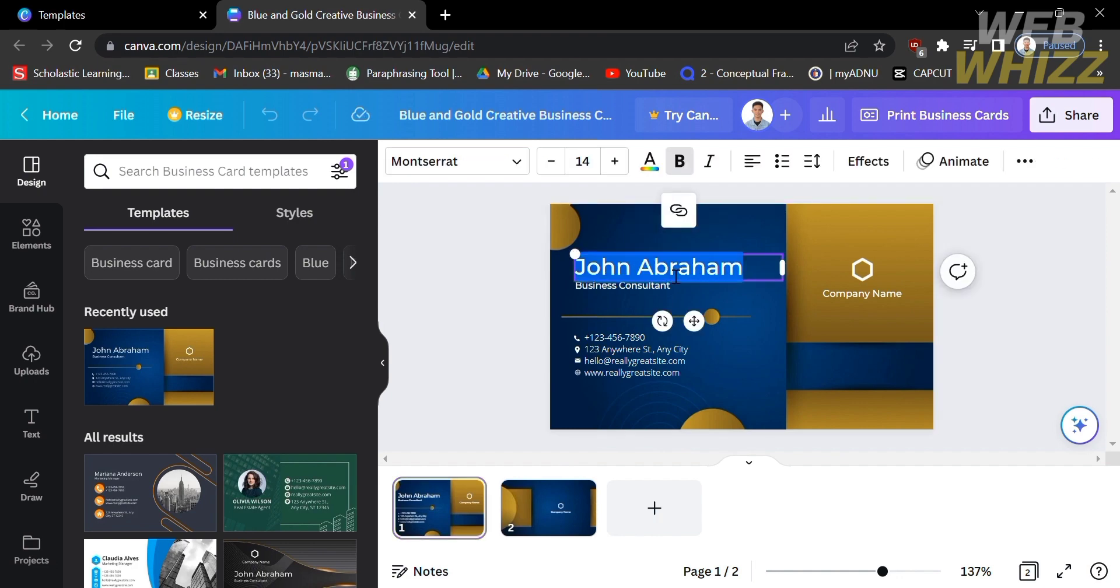
pyautogui.write('W')
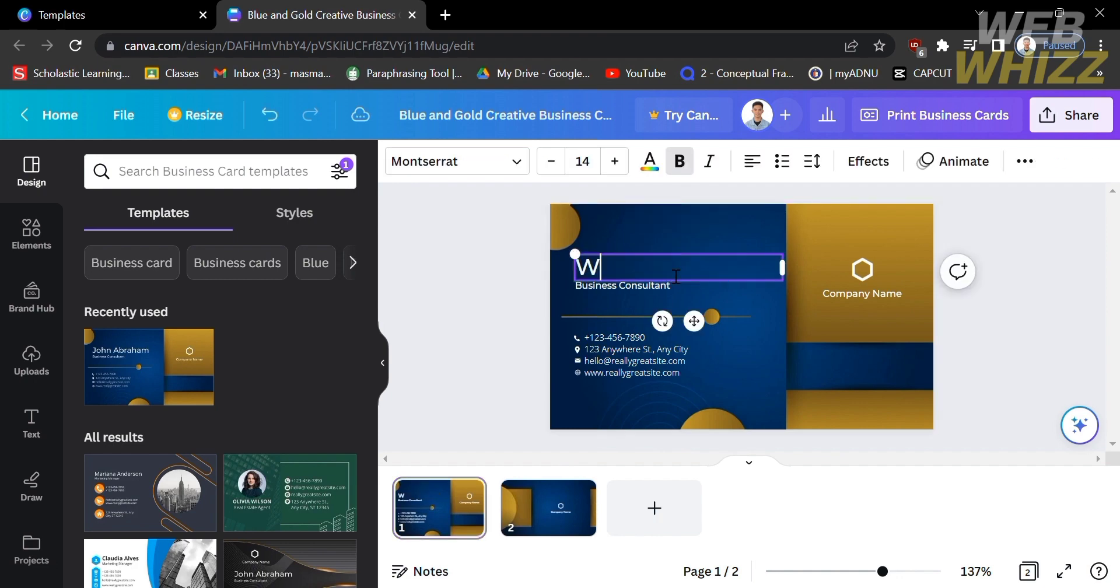
pyautogui.write('EBWHIZZ')
pyautogui.click(789, 330)
pyautogui.click(650, 264)
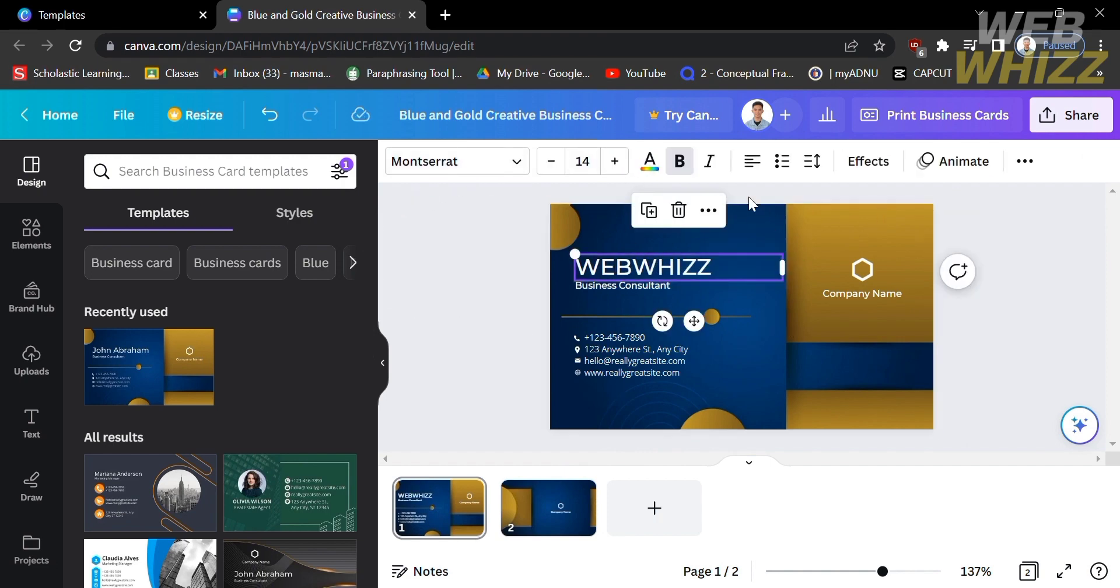
# - Try Roca One and Bryndan Write on WEBWHIZZ, then settle on Open Sans Light
pyautogui.click(513, 173)
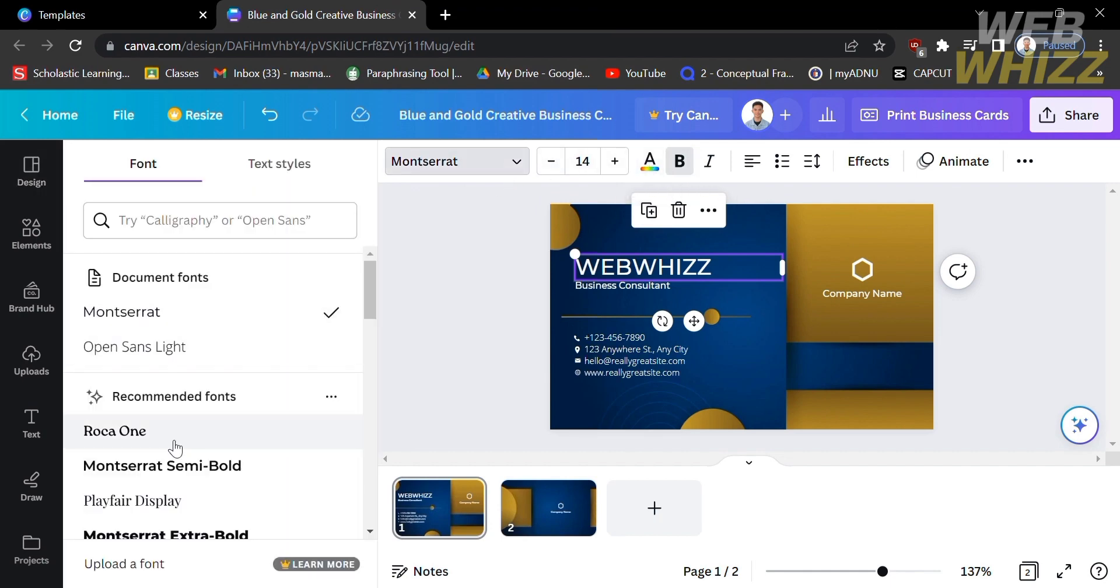
pyautogui.scroll(-2, 169, 443)
pyautogui.click(158, 374)
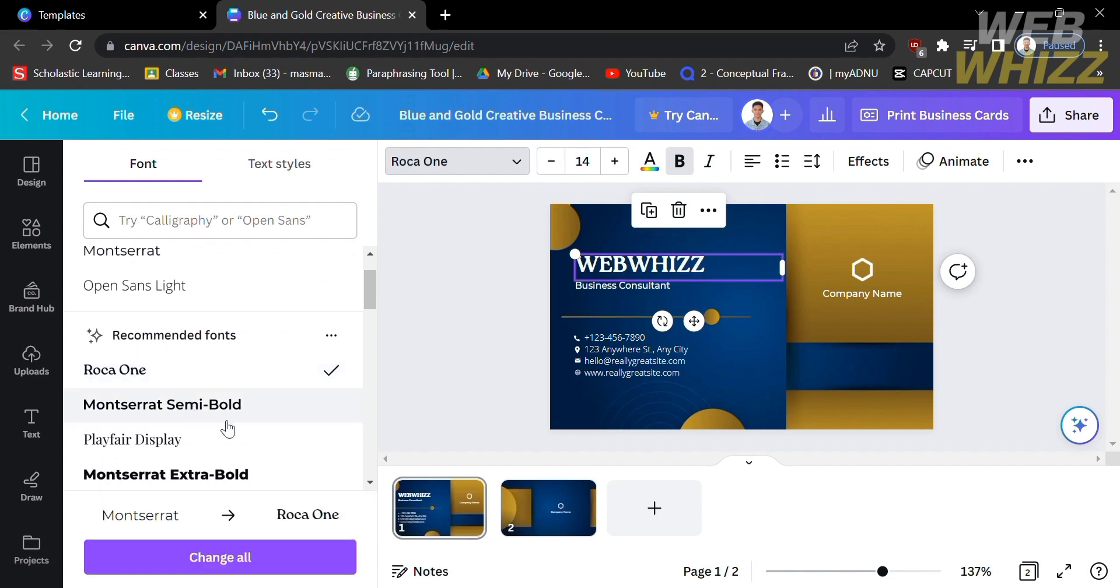
pyautogui.scroll(-5, 234, 474)
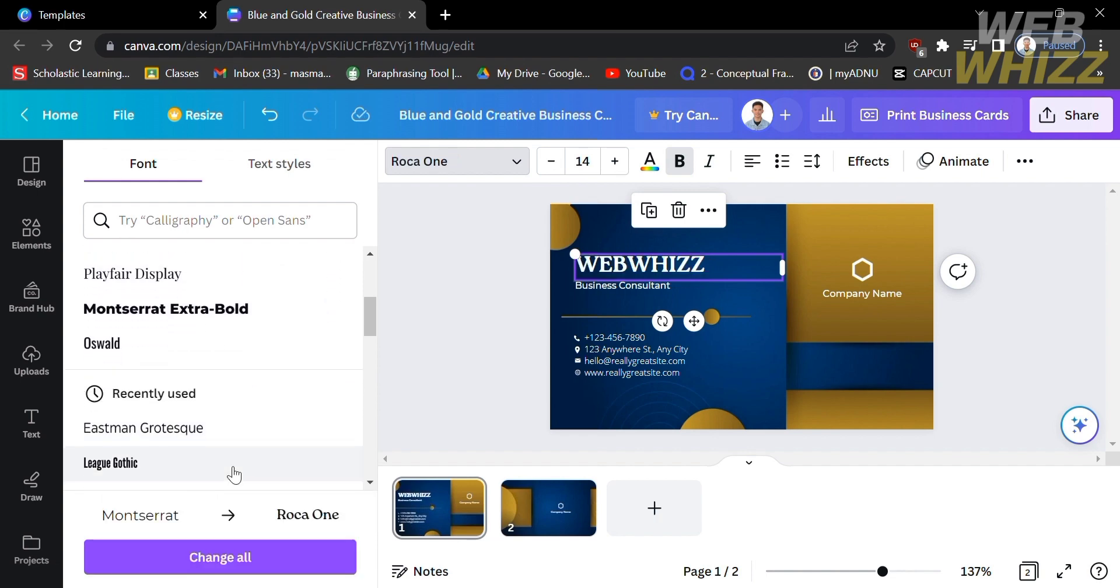
pyautogui.scroll(-3, 231, 472)
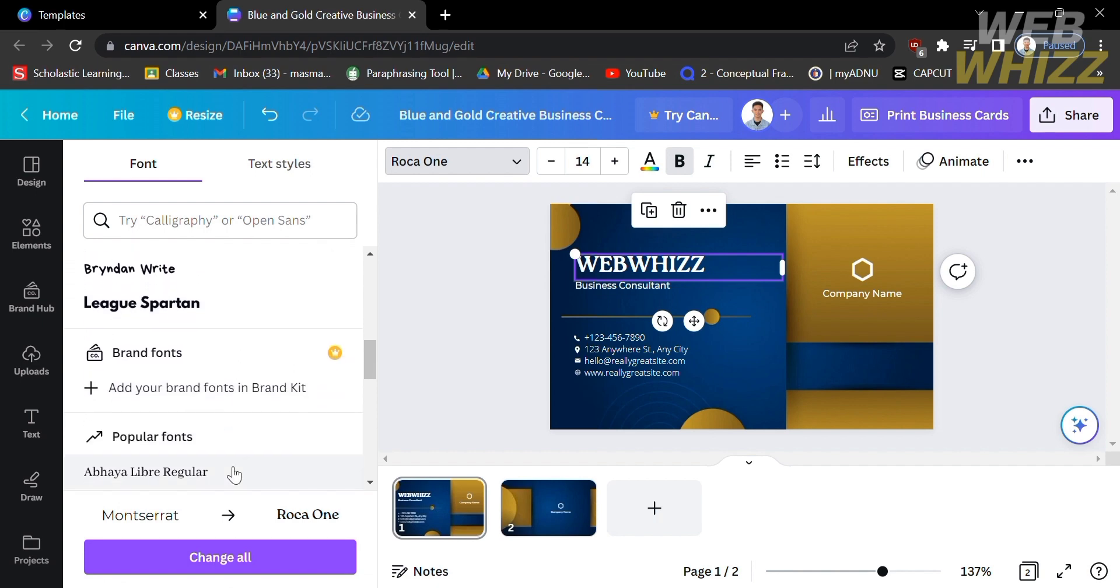
pyautogui.click(225, 283)
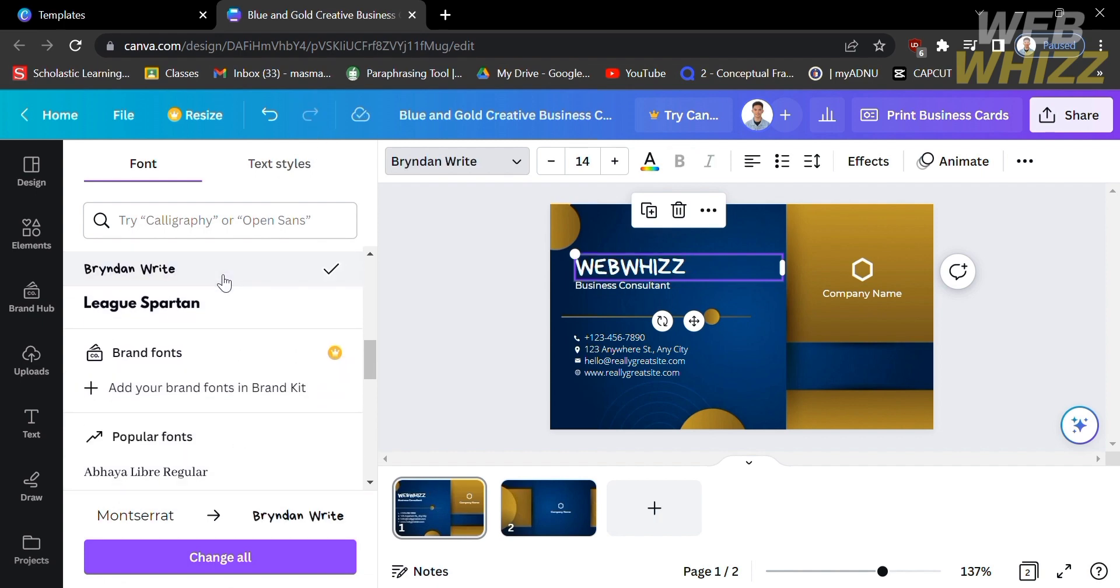
pyautogui.scroll(-4, 225, 284)
pyautogui.scroll(4, 225, 283)
pyautogui.scroll(5, 225, 284)
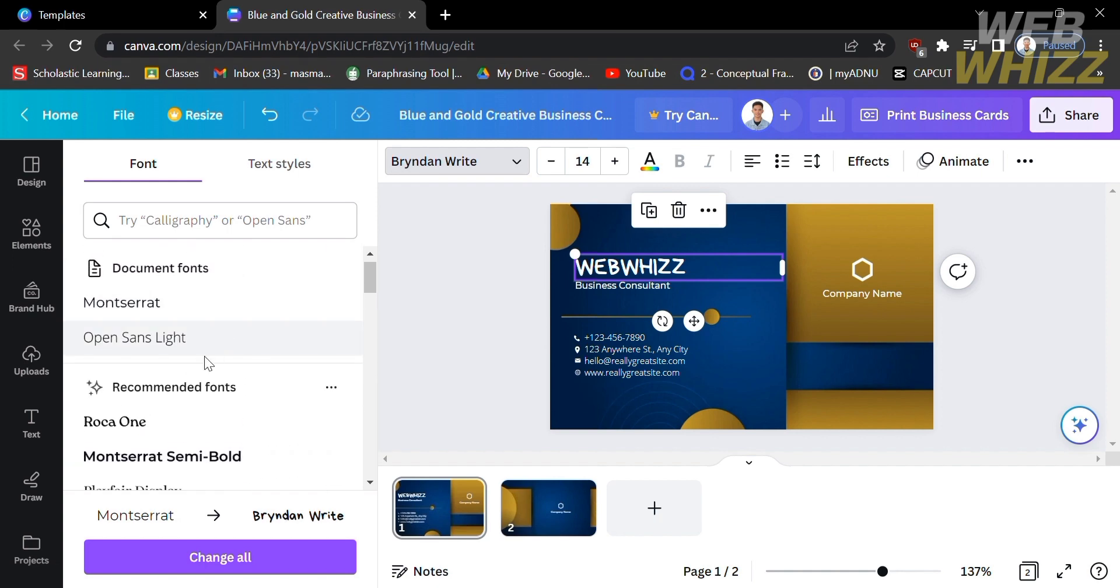
pyautogui.click(204, 337)
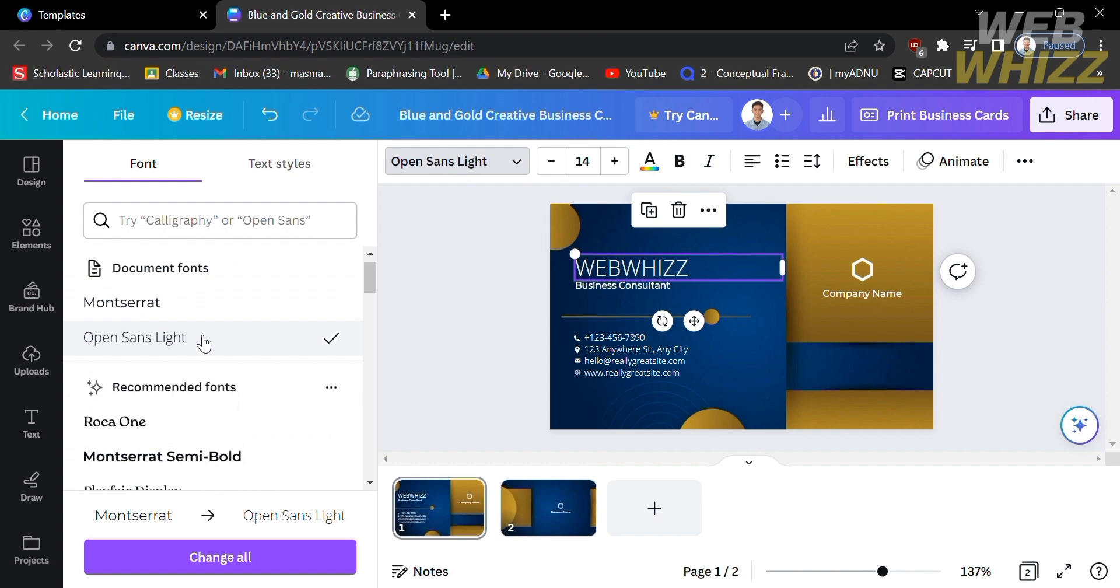
# - Raise WEBWHIZZ to font size 17 and move it up off the Business Consultant line
pyautogui.click(615, 161)
pyautogui.click(616, 162)
pyautogui.click(616, 162)
pyautogui.moveTo(714, 279); pyautogui.dragTo(714, 267)
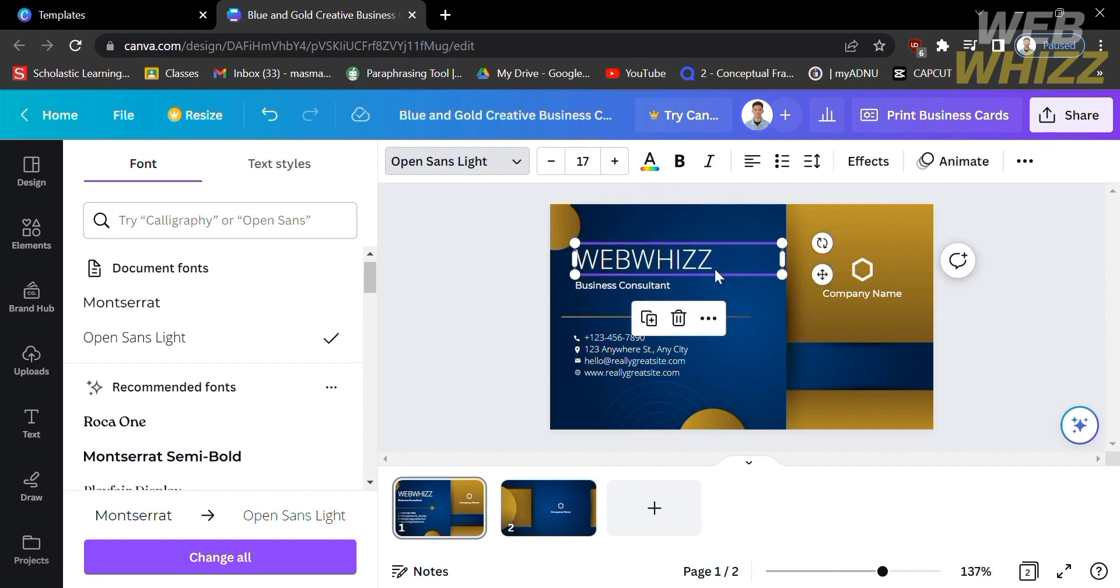
# - Try dark blue and gold on WEBWHIZZ, then set its text colour back to white
pyautogui.click(649, 161)
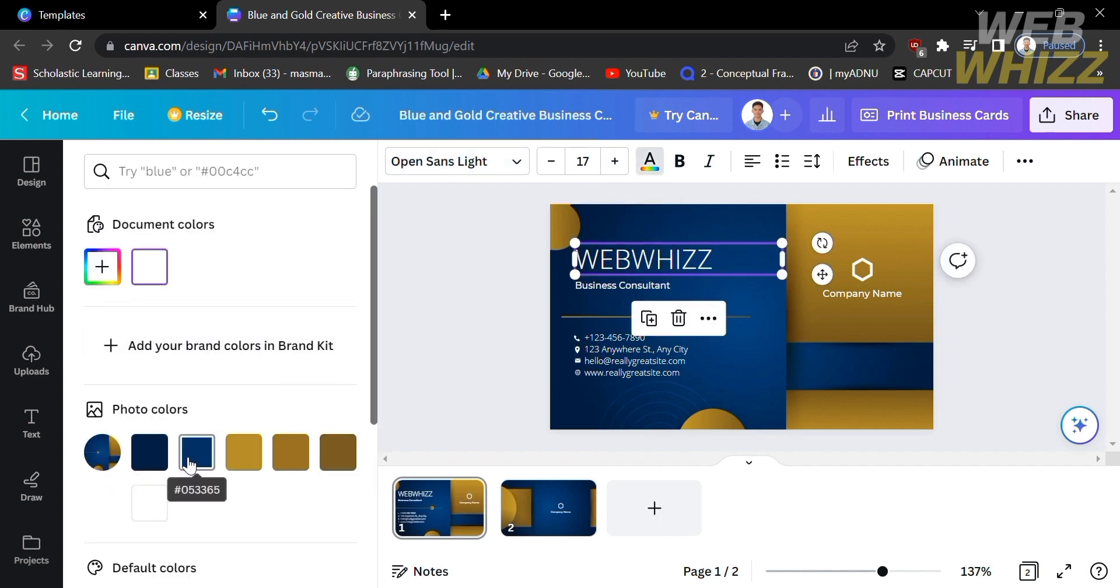
pyautogui.click(197, 448)
pyautogui.click(285, 454)
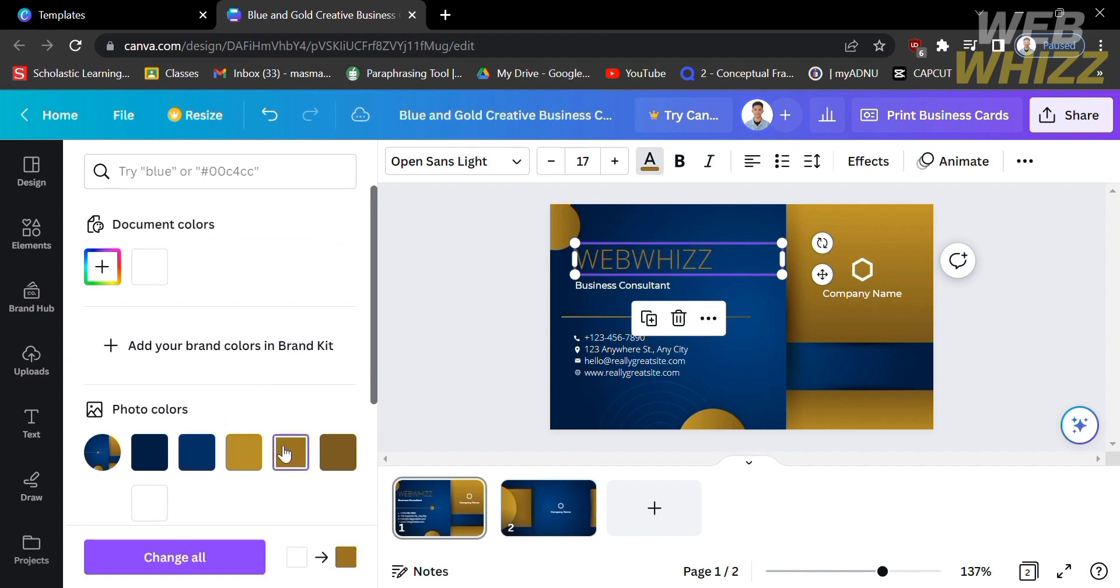
pyautogui.click(243, 452)
pyautogui.scroll(-4, 314, 464)
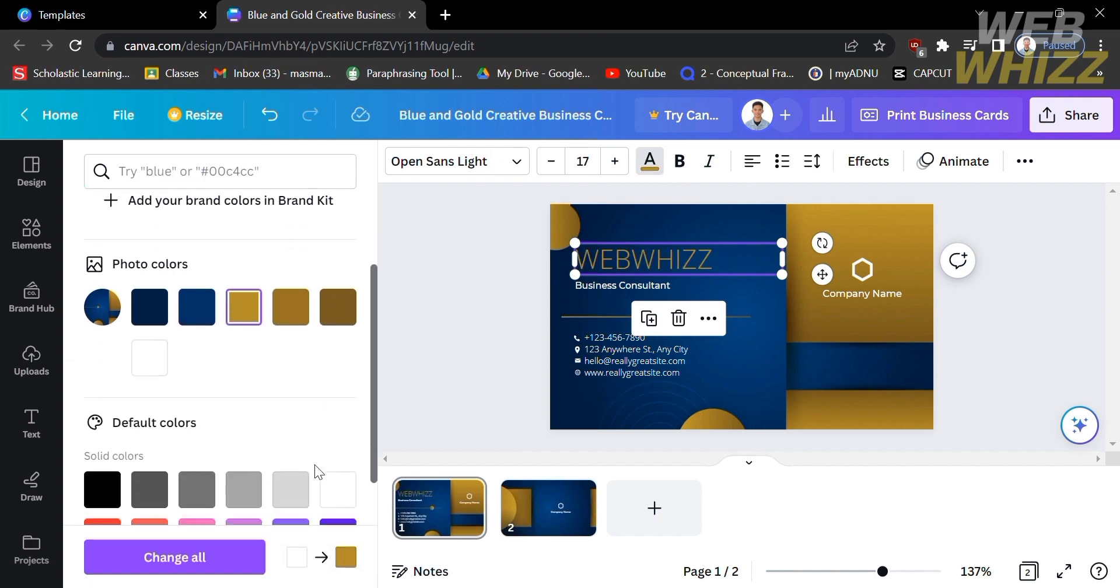
pyautogui.click(348, 415)
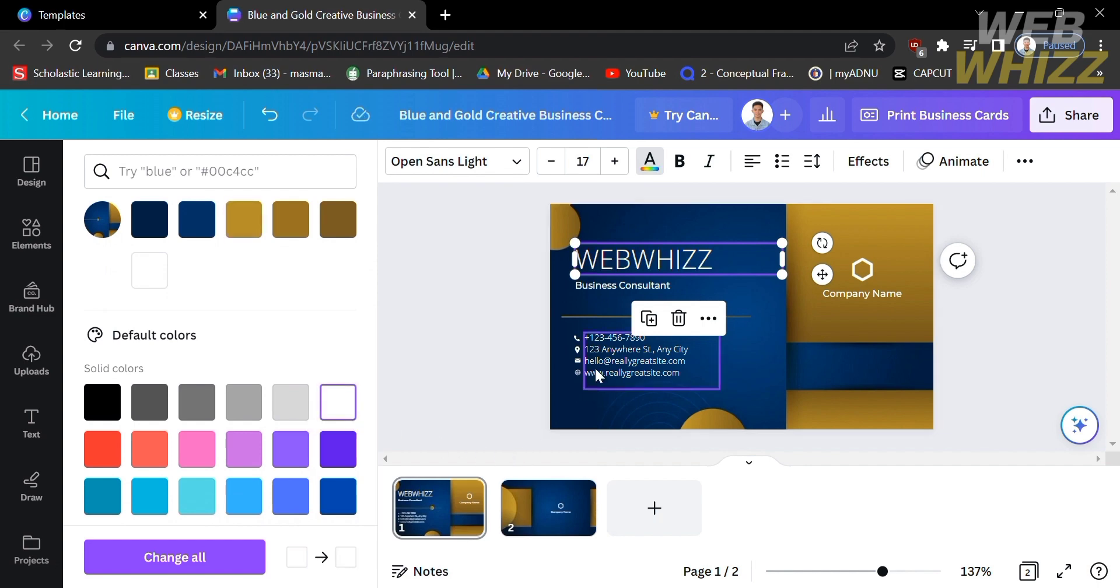
# - Retype the gold side's Company Name text as YOUTUBE
pyautogui.click(745, 366)
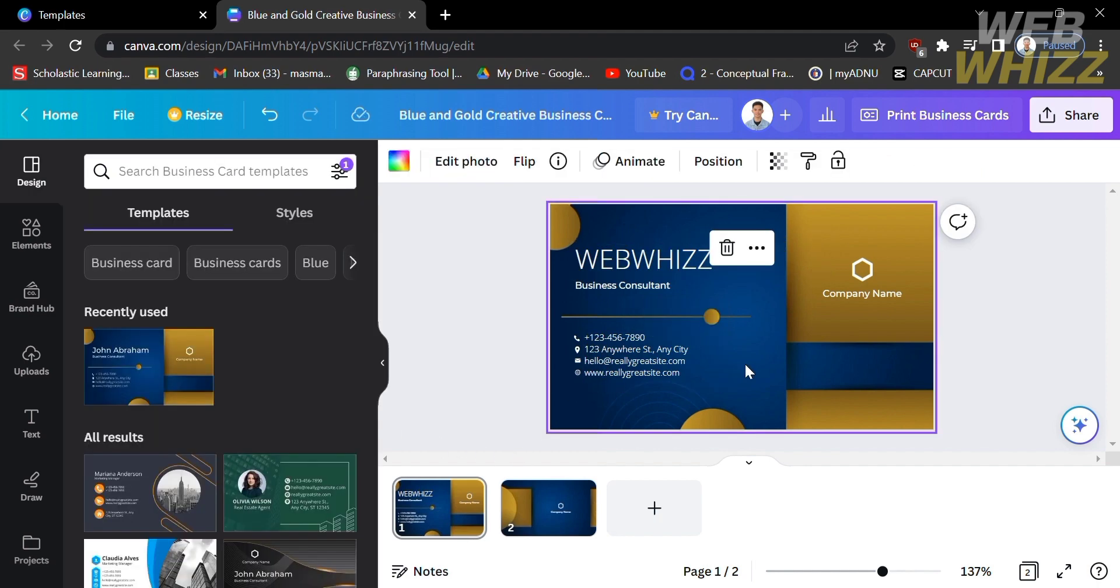
pyautogui.click(659, 350)
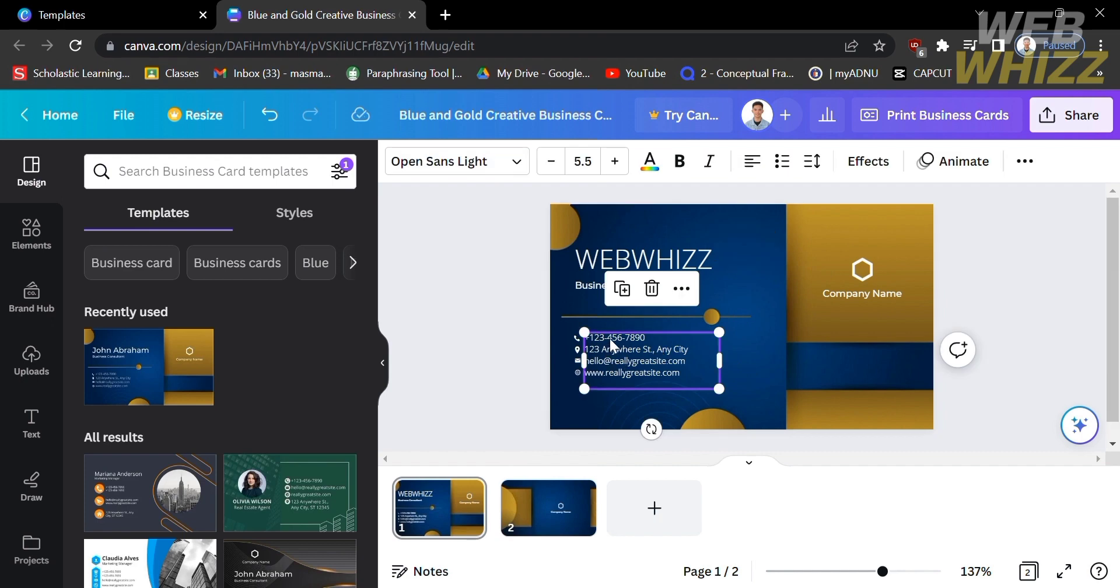
pyautogui.click(747, 348)
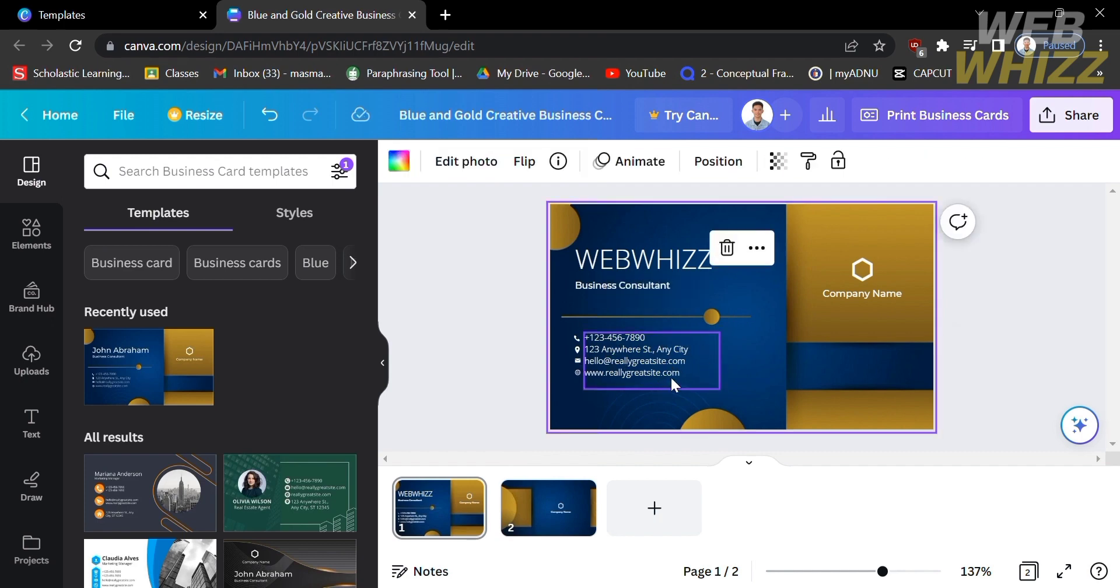
pyautogui.click(834, 295)
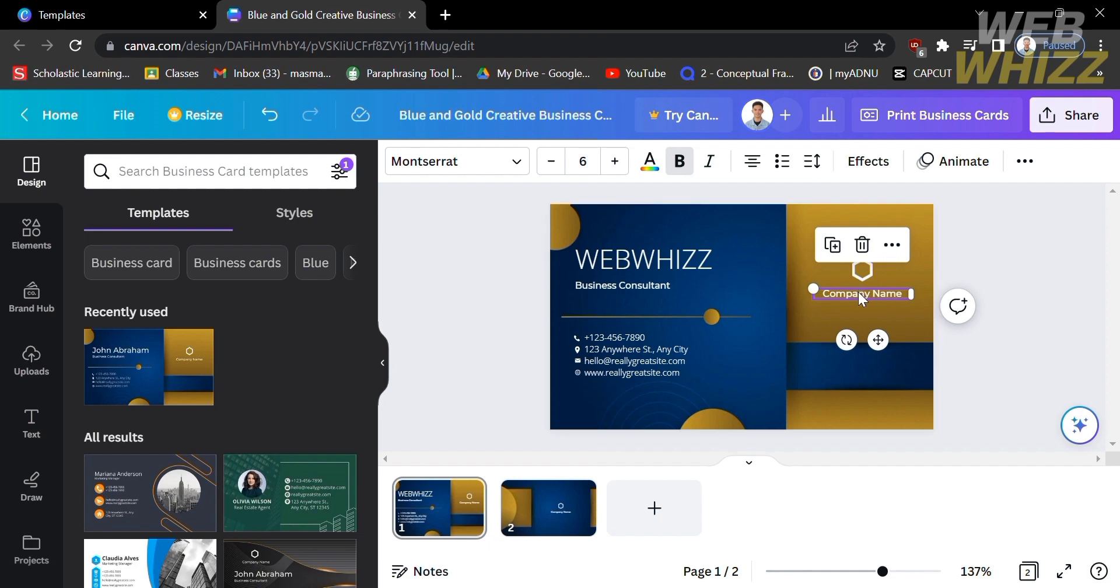
pyautogui.doubleClick(859, 292)
pyautogui.click(867, 301)
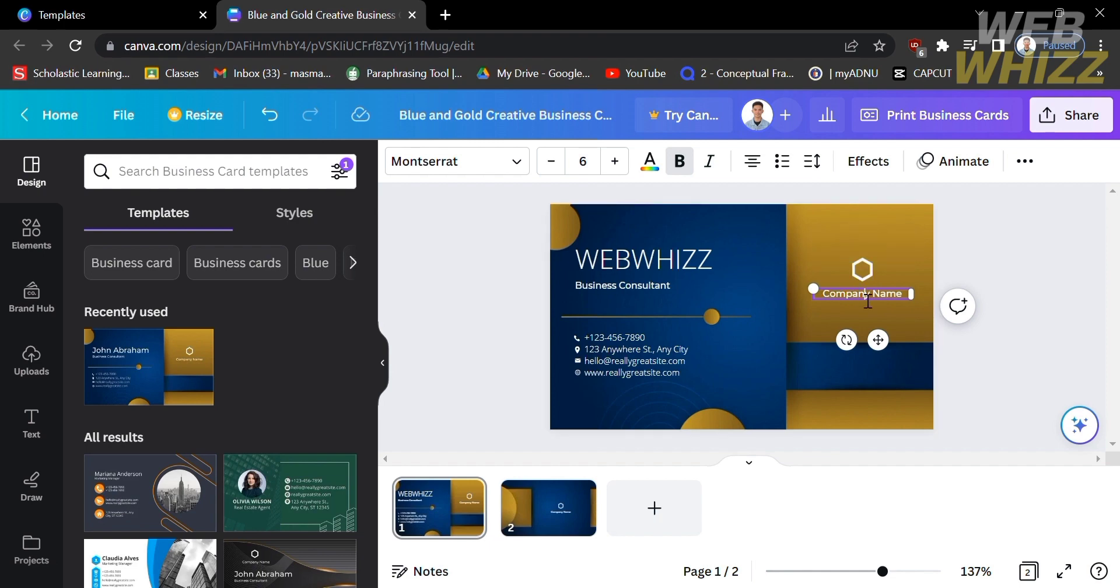
pyautogui.press('BackSpace')
pyautogui.press('BackSpace')
pyautogui.press('BackSpace')
pyautogui.press('BackSpace')
pyautogui.press('BackSpace')
pyautogui.press('BackSpace')
pyautogui.press('BackSpace')
pyautogui.press('BackSpace')
pyautogui.write('yOUTUBE')
pyautogui.press('BackSpace')
pyautogui.write('Y')
pyautogui.press('Escape')
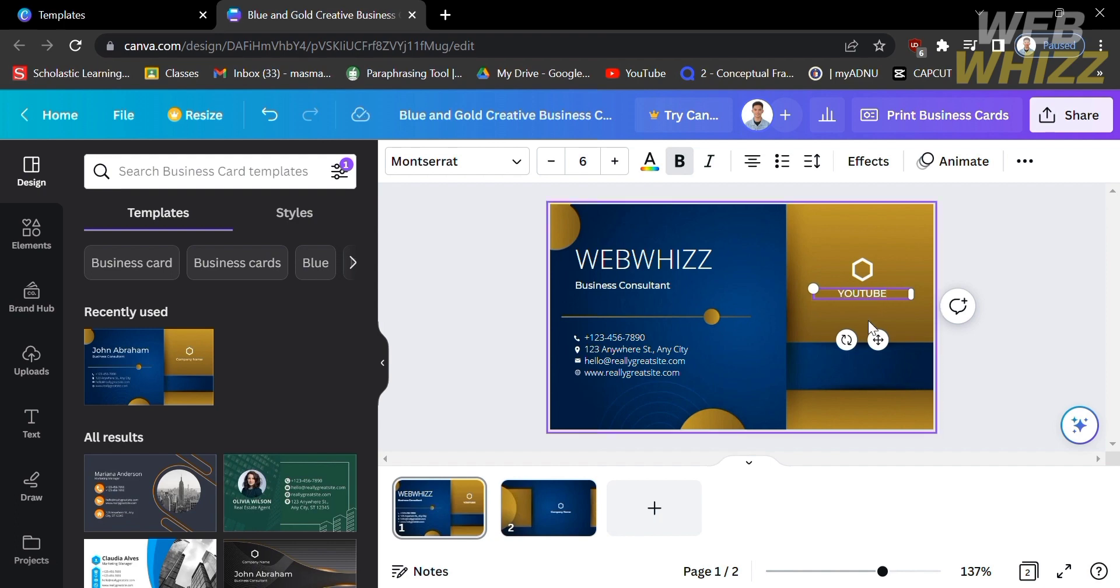
# - Delete the hexagon icon above YOUTUBE
pyautogui.click(984, 357)
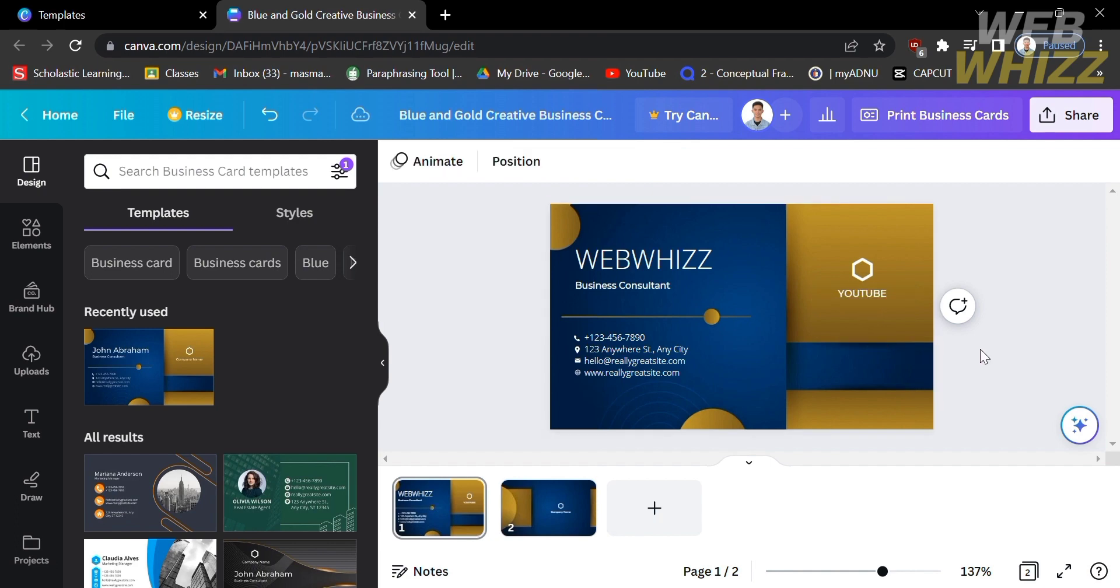
pyautogui.click(859, 271)
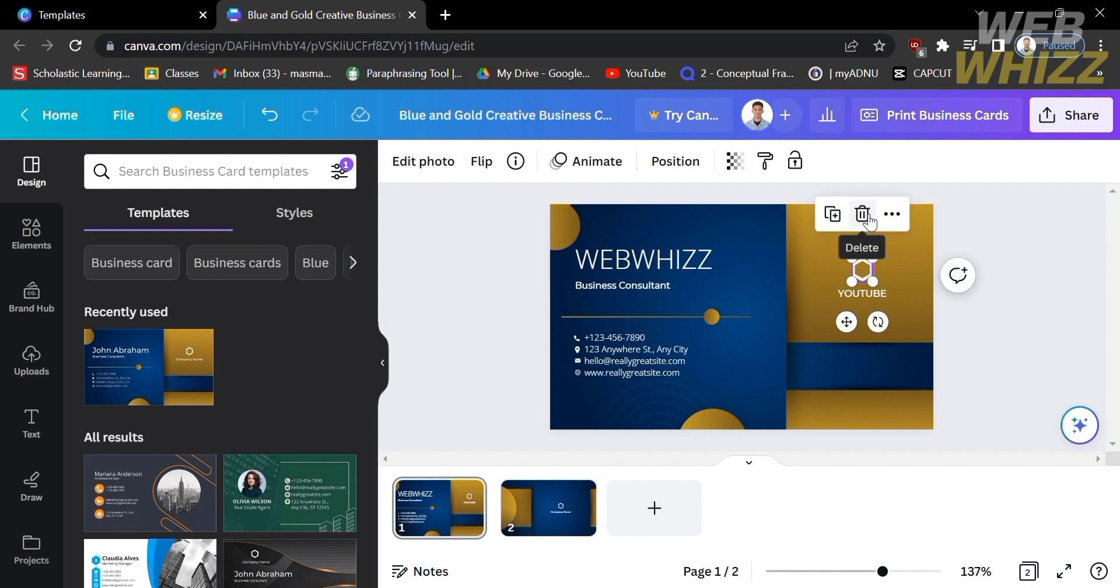
pyautogui.click(863, 215)
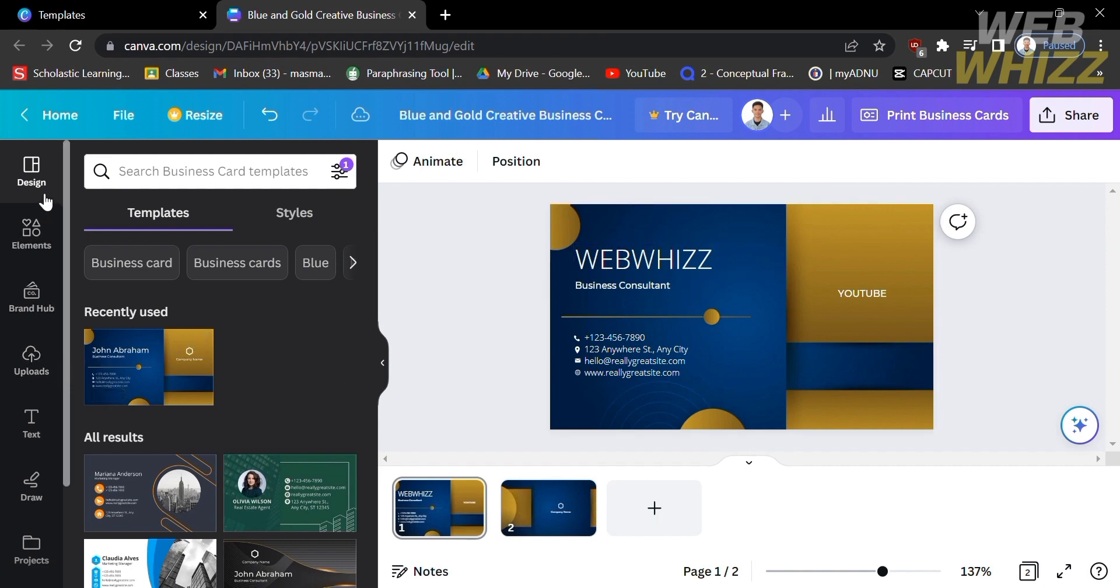
# - Add the brain lightbulb image from Uploads to the card
pyautogui.click(36, 356)
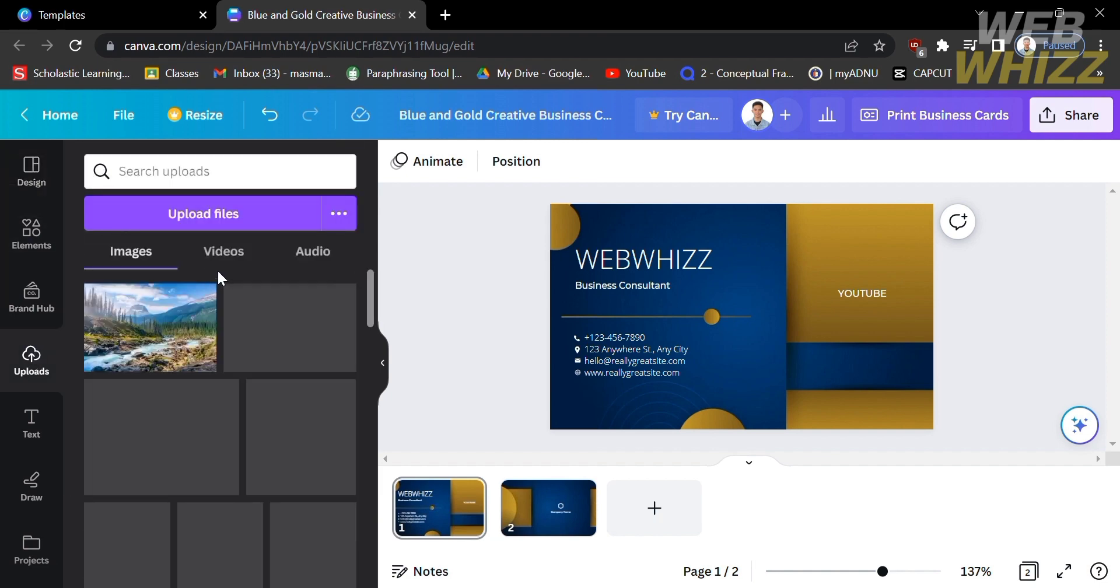
pyautogui.moveTo(173, 528)
pyautogui.scroll(-5, 174, 528)
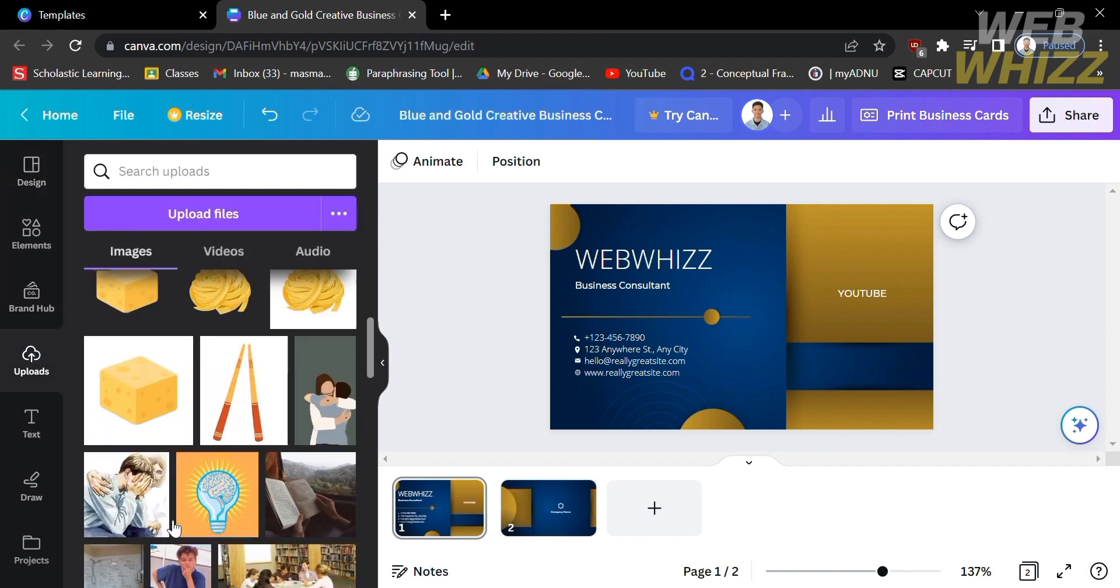
pyautogui.scroll(2, 173, 528)
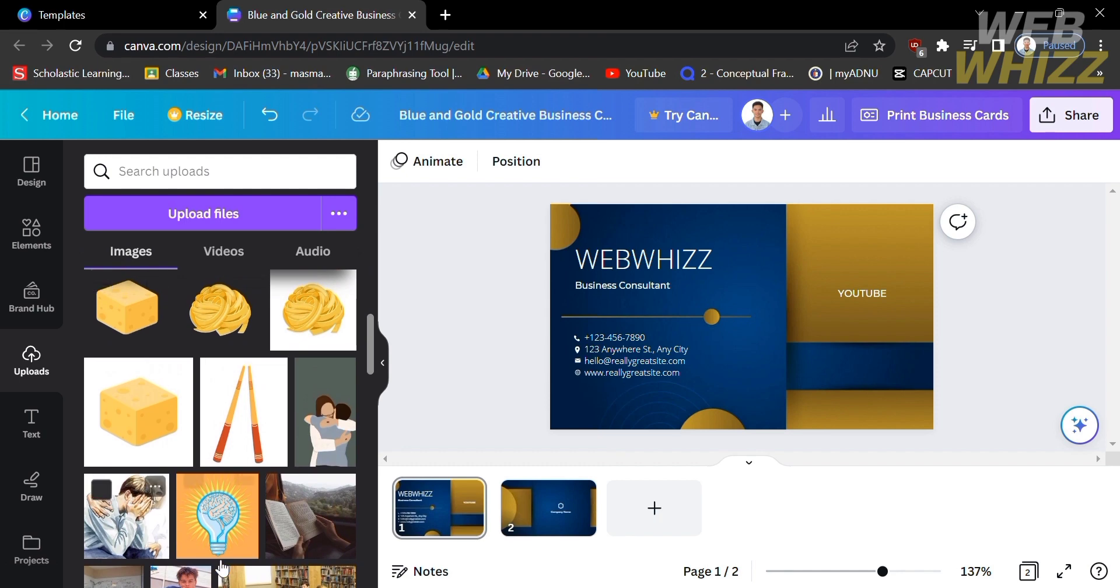
pyautogui.doubleClick(233, 544)
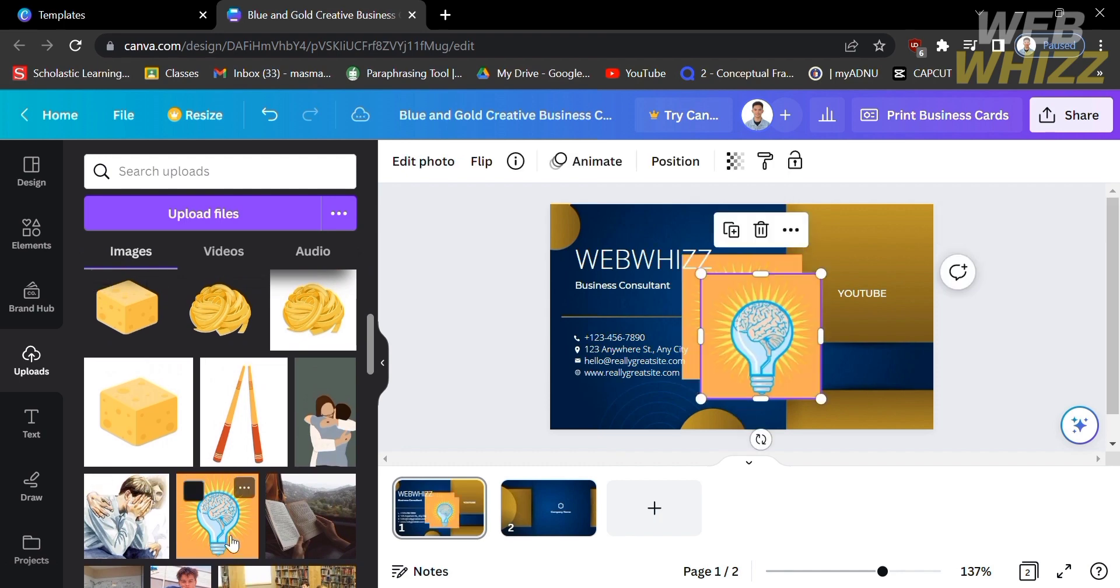
# - Move and shrink the lightbulb image above YOUTUBE, then delete it
pyautogui.click(738, 327)
pyautogui.moveTo(792, 318); pyautogui.dragTo(901, 282)
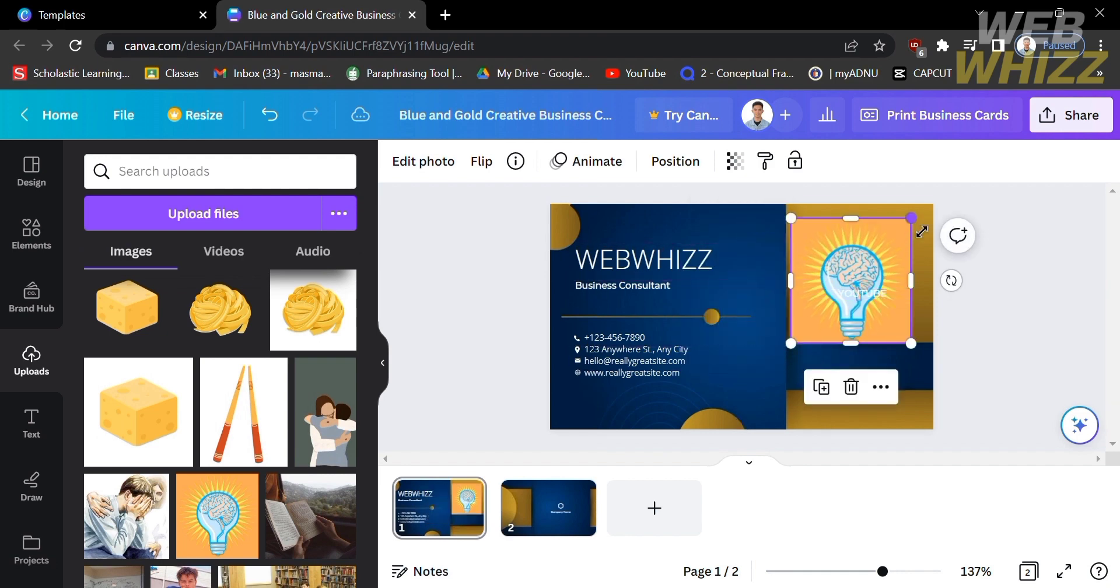
pyautogui.moveTo(922, 232); pyautogui.dragTo(882, 272)
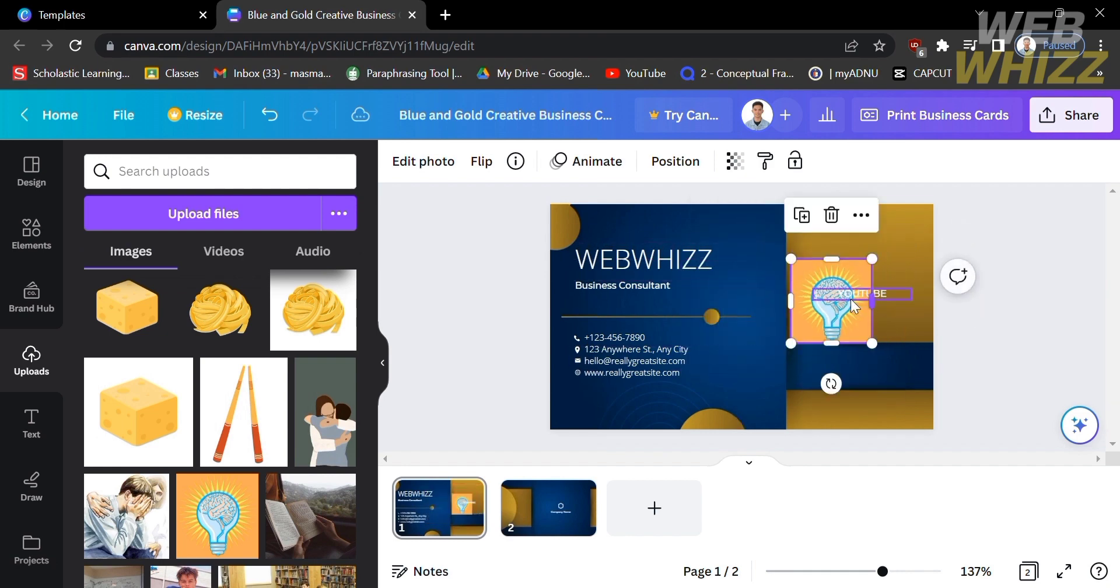
pyautogui.moveTo(833, 332); pyautogui.dragTo(862, 277)
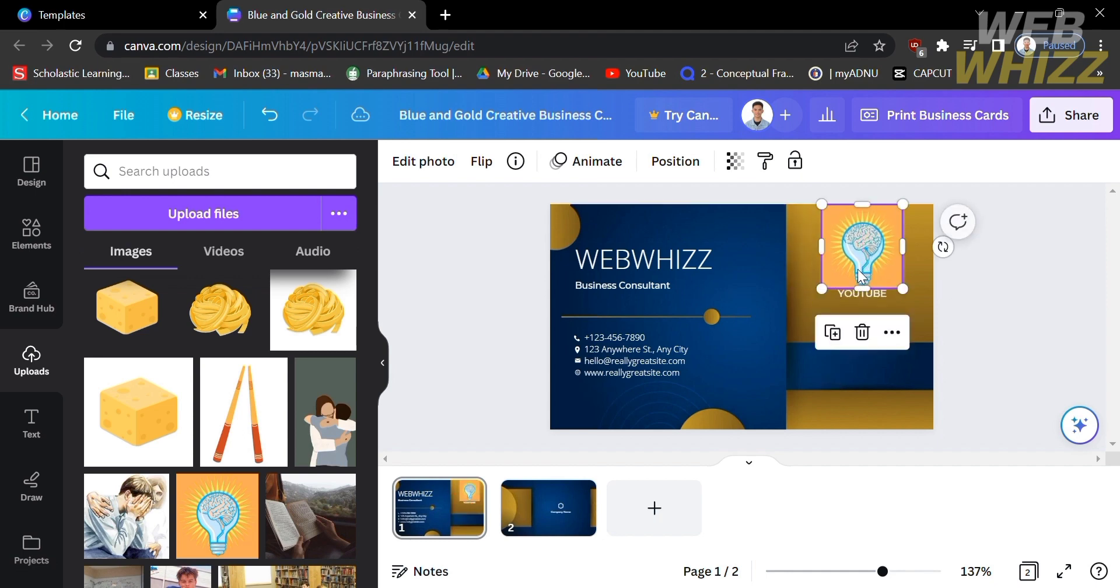
pyautogui.press('Delete')
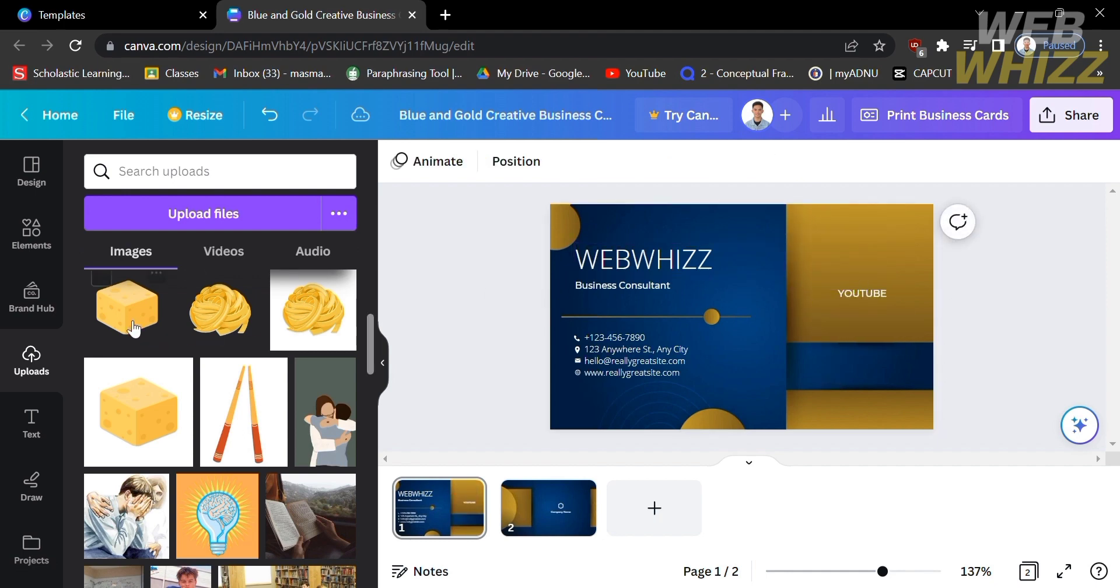
# - Search Elements for Frame and add a circle frame to the card's front
pyautogui.click(50, 243)
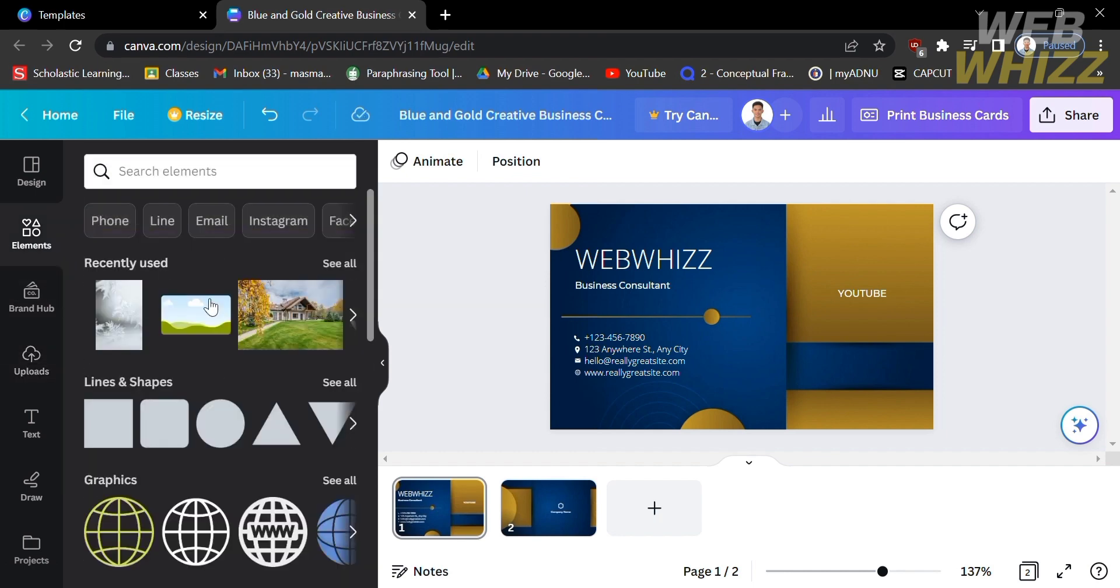
pyautogui.click(279, 179)
pyautogui.write('FRA')
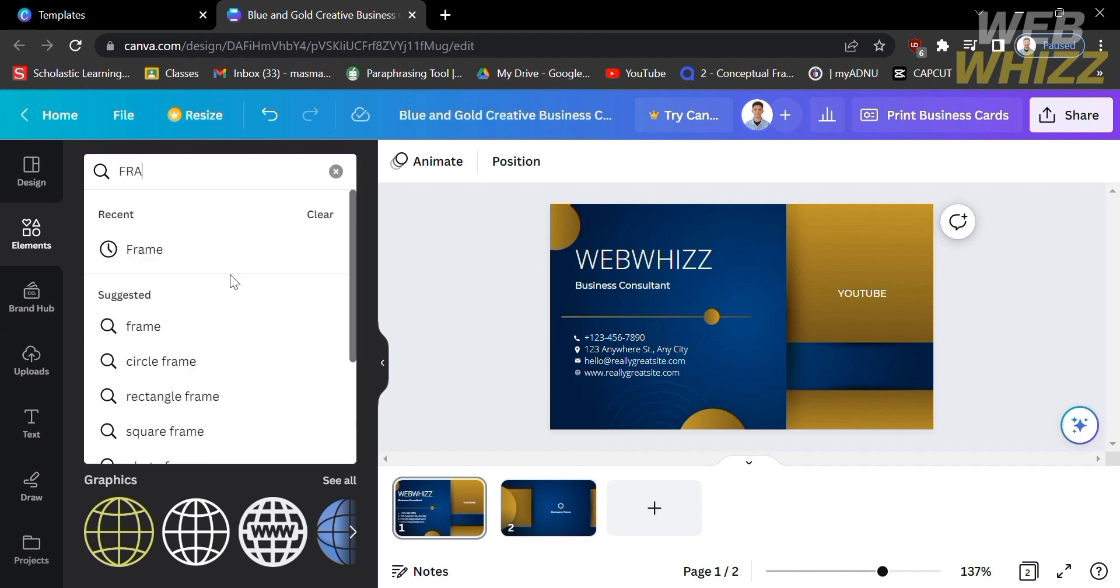
pyautogui.click(163, 250)
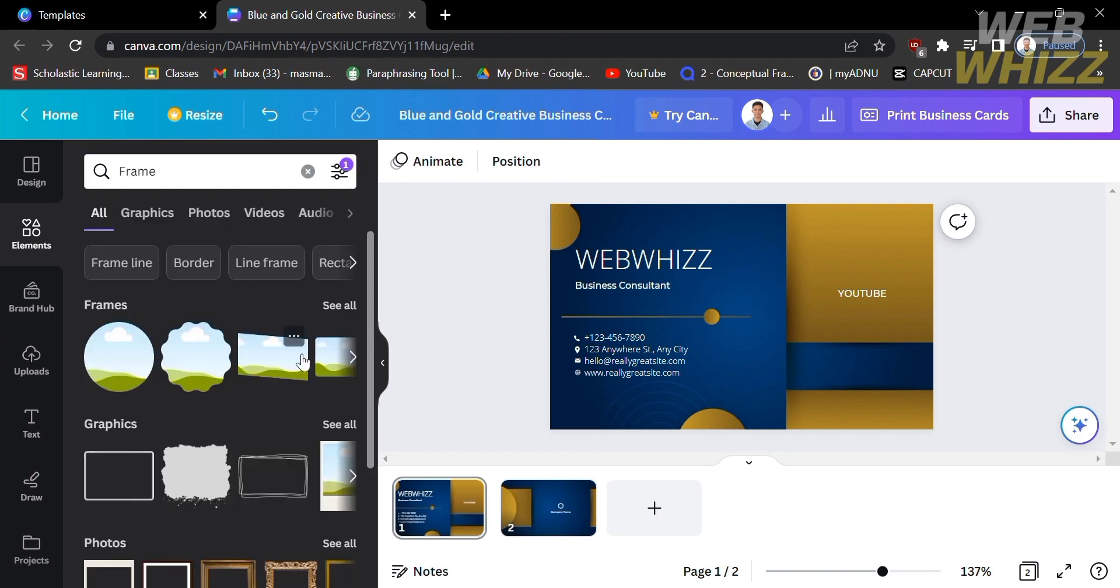
pyautogui.click(344, 305)
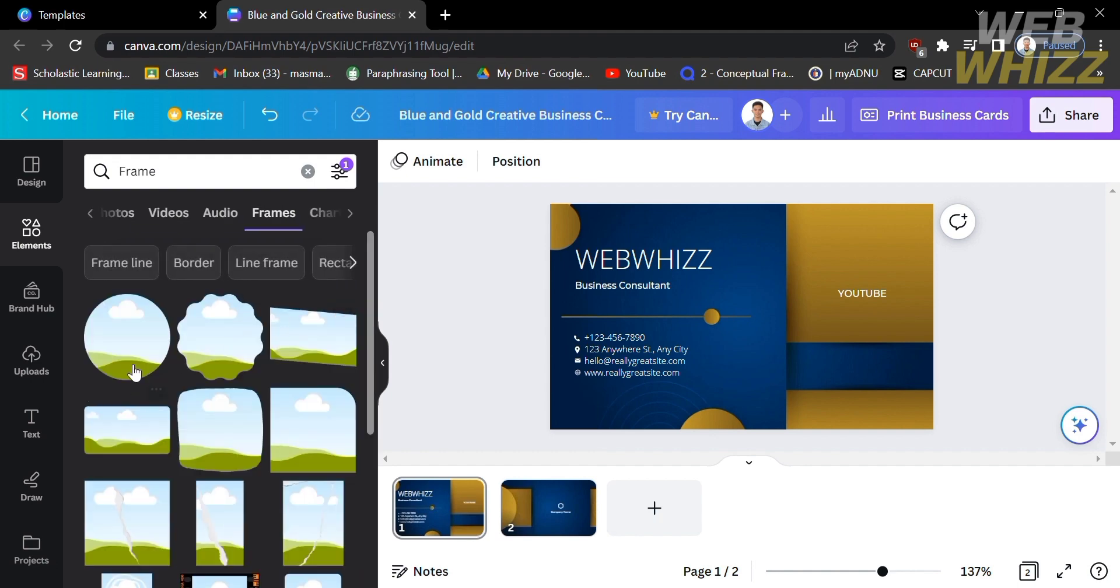
pyautogui.scroll(-5, 306, 458)
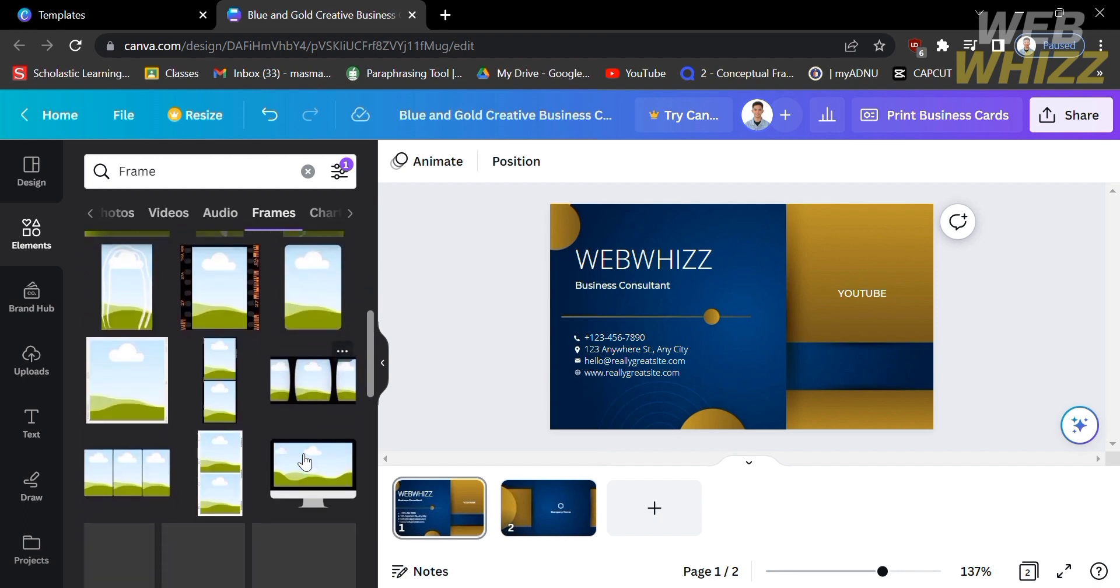
pyautogui.scroll(-3, 305, 463)
pyautogui.scroll(10, 297, 452)
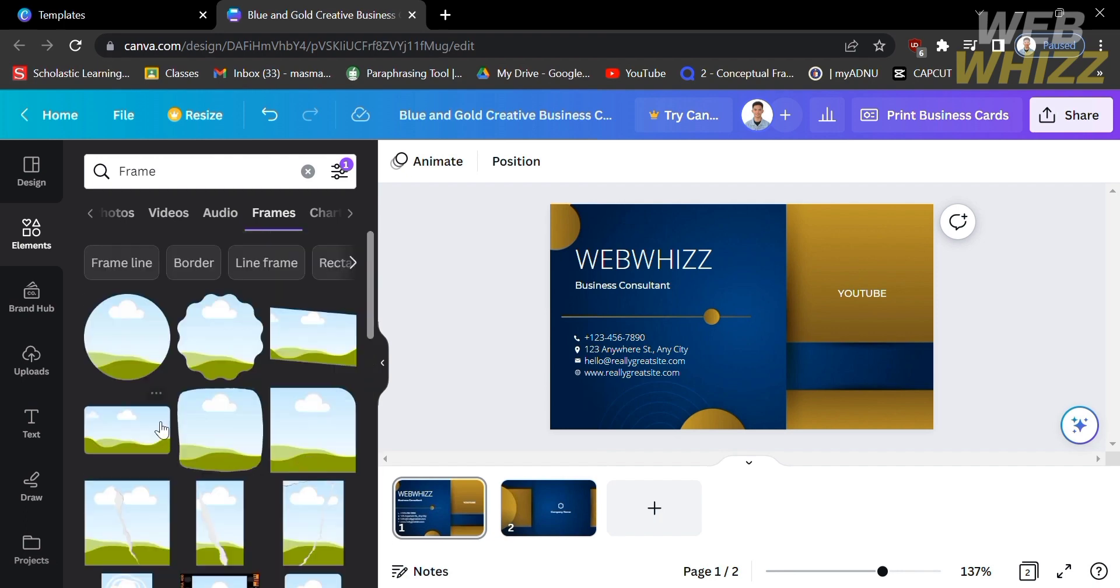
pyautogui.click(139, 333)
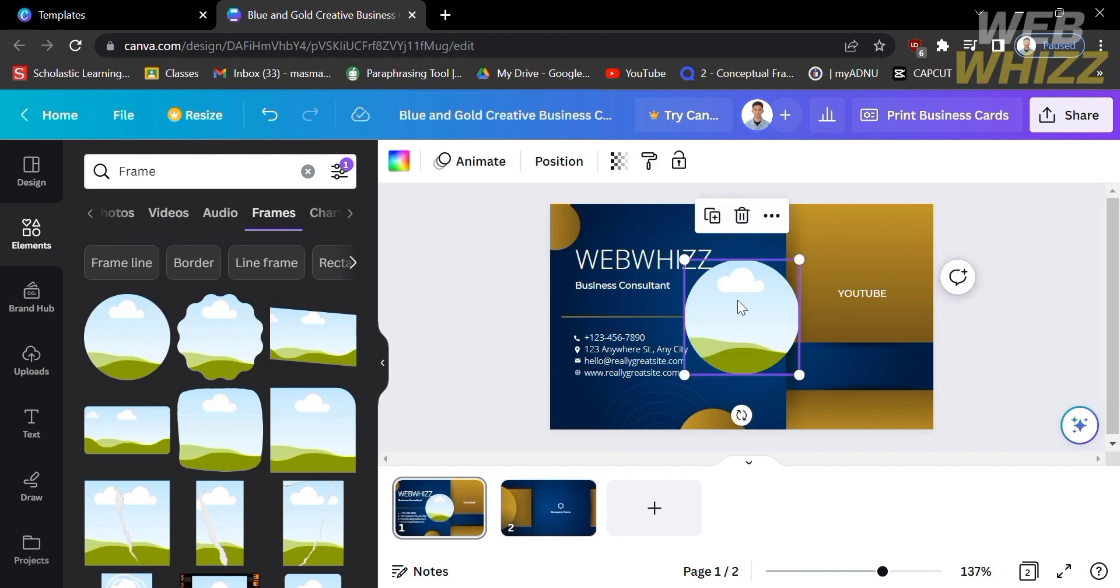
# - Shrink the circle frame and place it above YOUTUBE on the gold panel
pyautogui.moveTo(687, 376); pyautogui.dragTo(710, 350)
pyautogui.moveTo(762, 310); pyautogui.dragTo(870, 252)
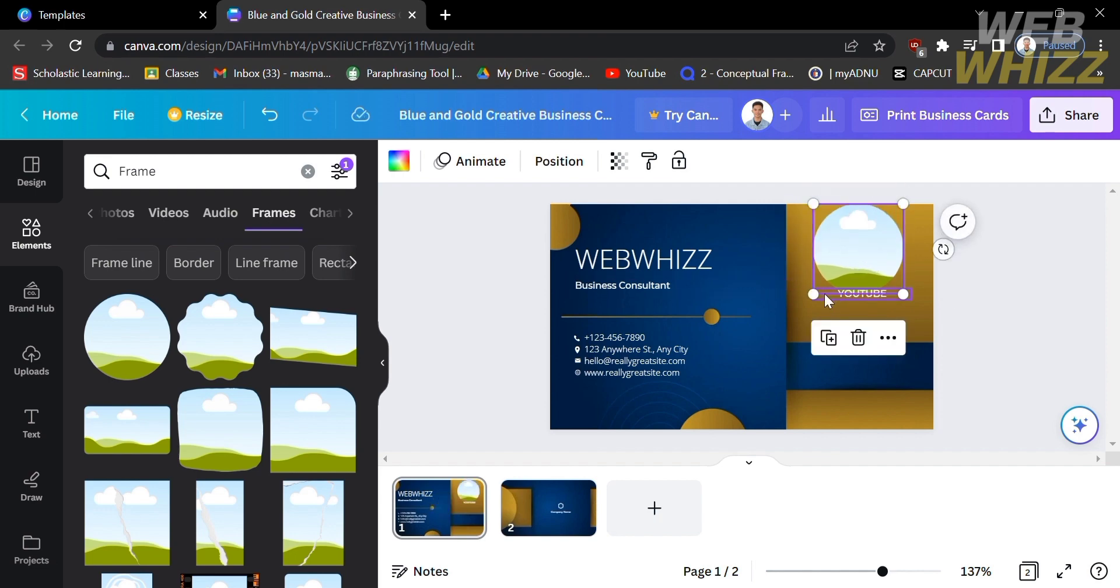
pyautogui.moveTo(817, 292); pyautogui.dragTo(867, 265)
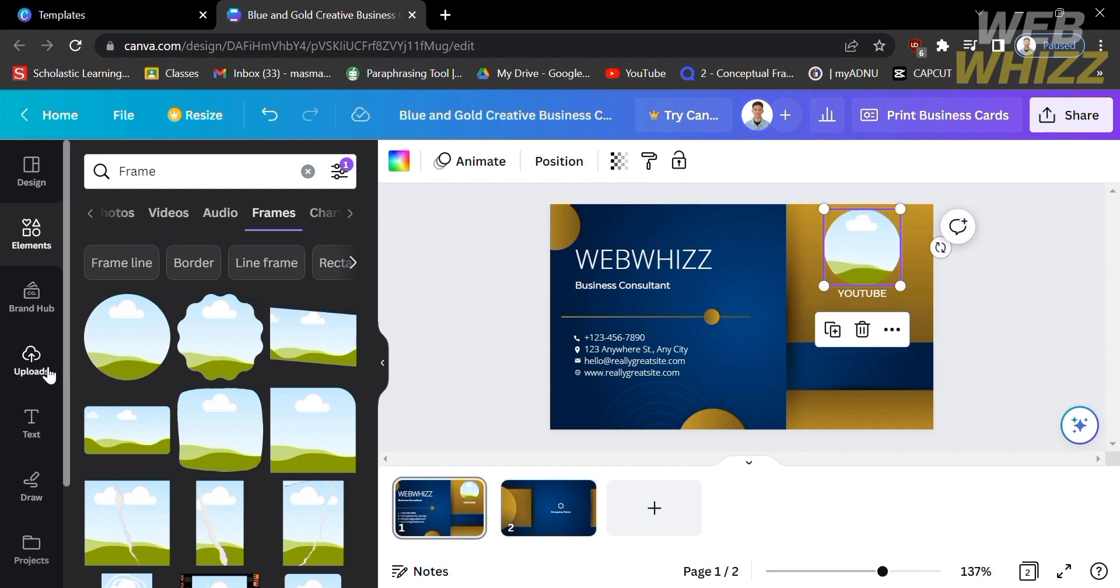
# - Drag the brain lightbulb upload into the circle frame
pyautogui.click(48, 372)
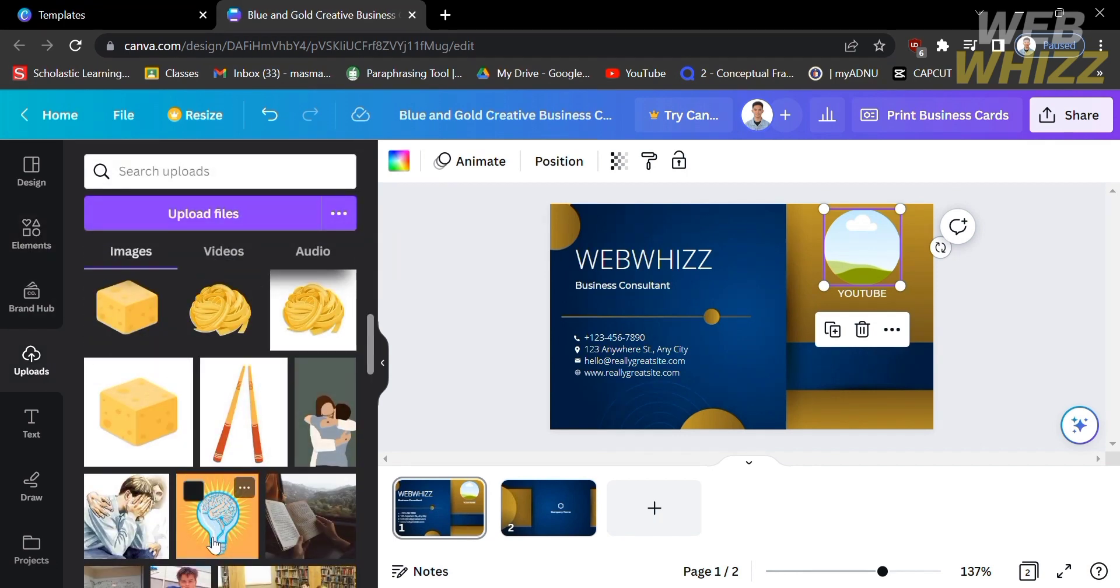
pyautogui.moveTo(215, 545); pyautogui.dragTo(837, 264)
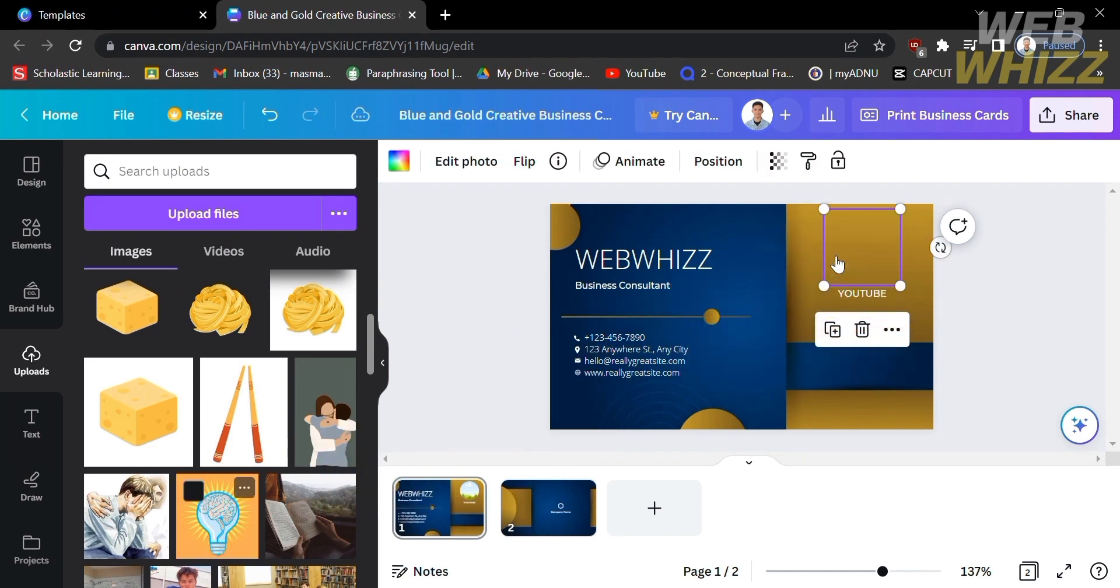
pyautogui.click(982, 354)
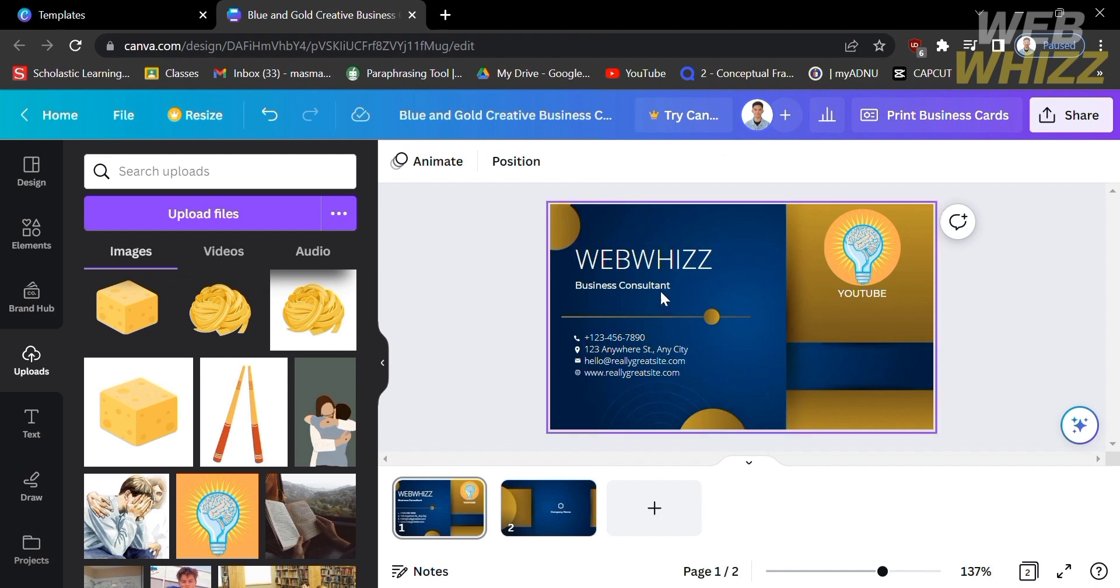
# - On page 2, replace the Company Name text with YOUTUBE
pyautogui.click(562, 503)
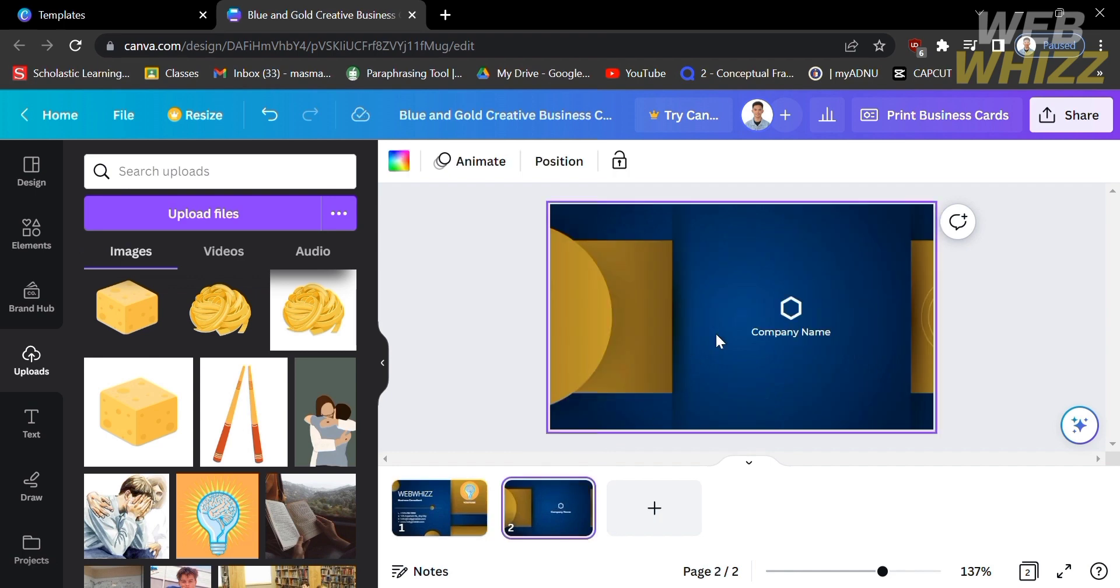
pyautogui.click(787, 330)
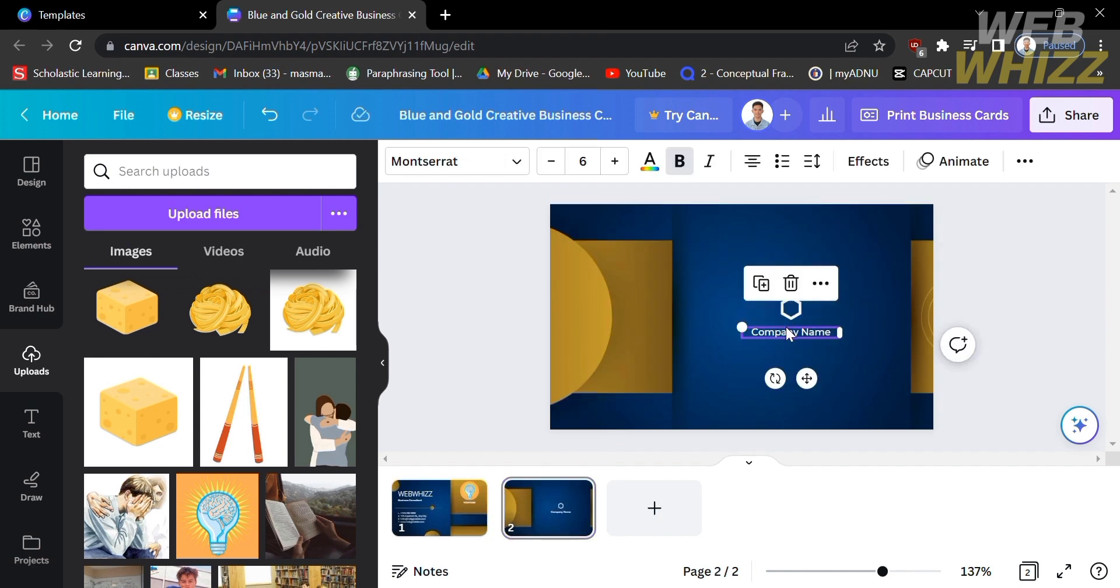
pyautogui.click(787, 330)
pyautogui.click(787, 331)
pyautogui.click(787, 331)
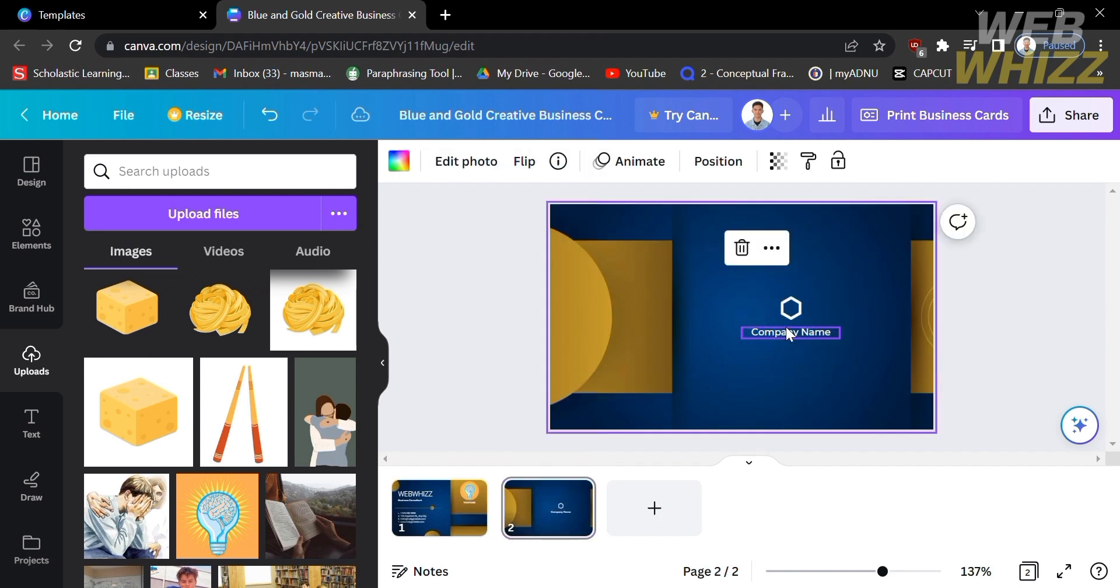
pyautogui.click(787, 331)
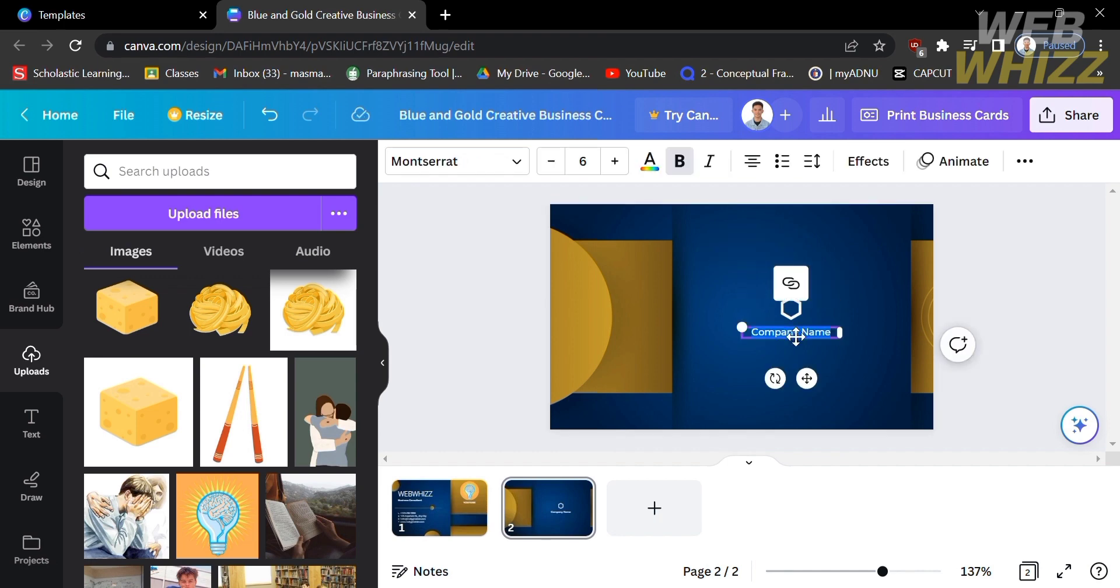
pyautogui.press('BackSpace')
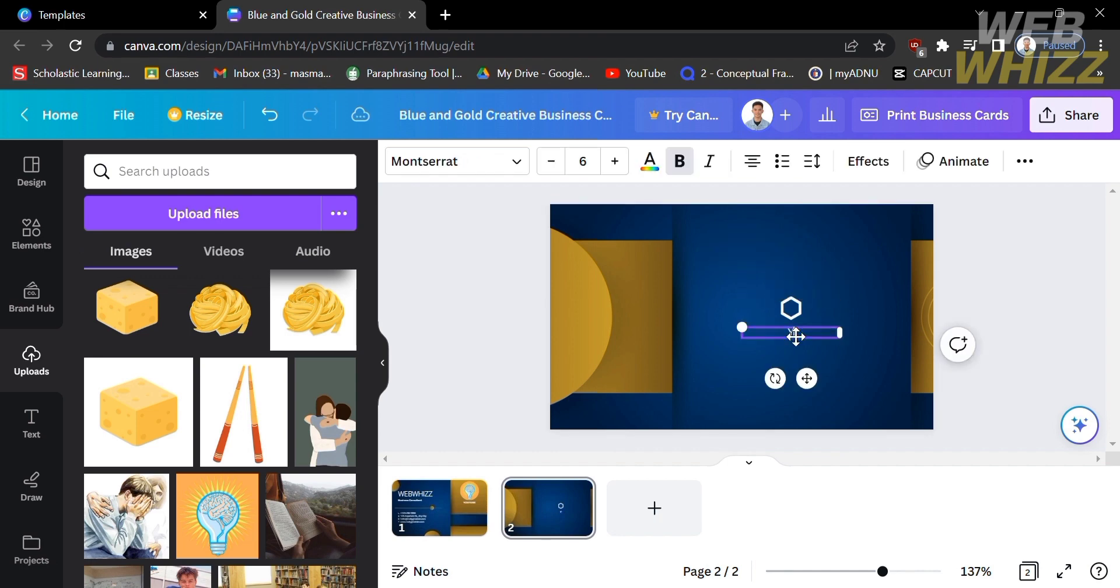
pyautogui.write('YOUR')
pyautogui.write('UBE')
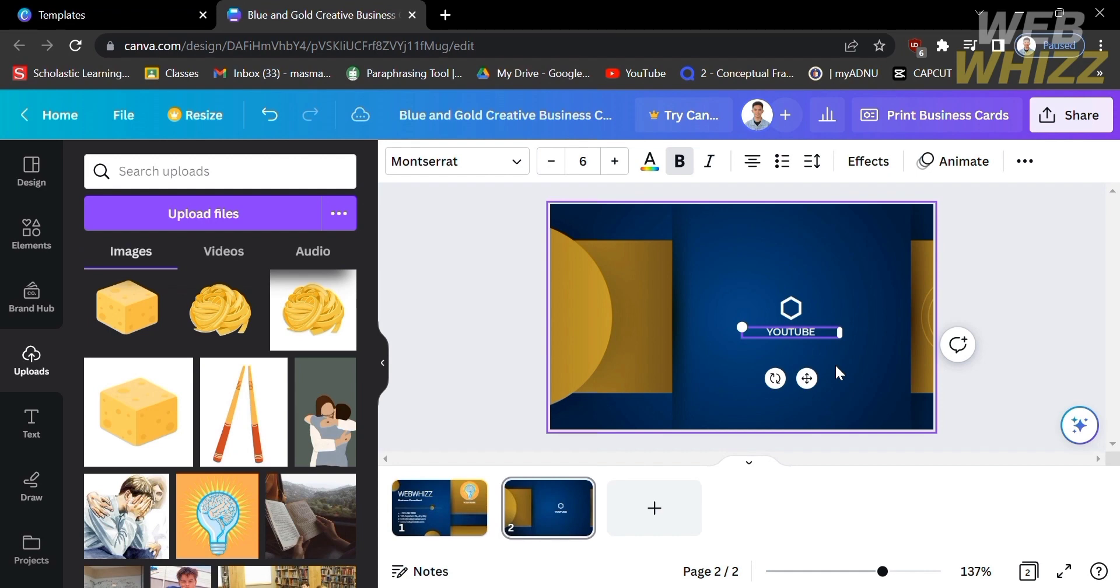
# - Delete the hexagon icon above YOUTUBE on the back
pyautogui.click(838, 374)
pyautogui.click(793, 316)
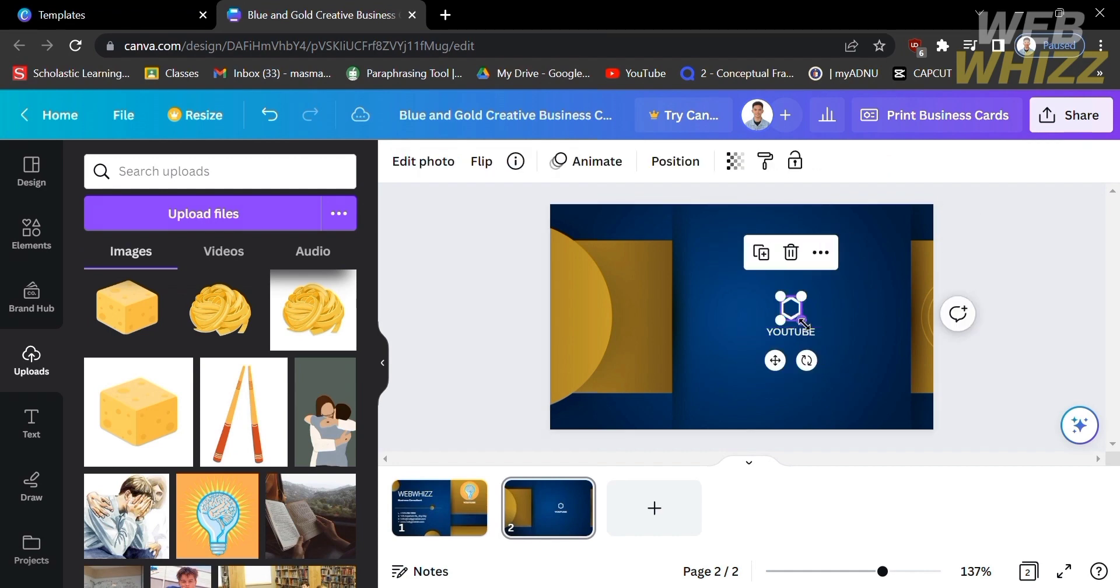
pyautogui.press('Delete')
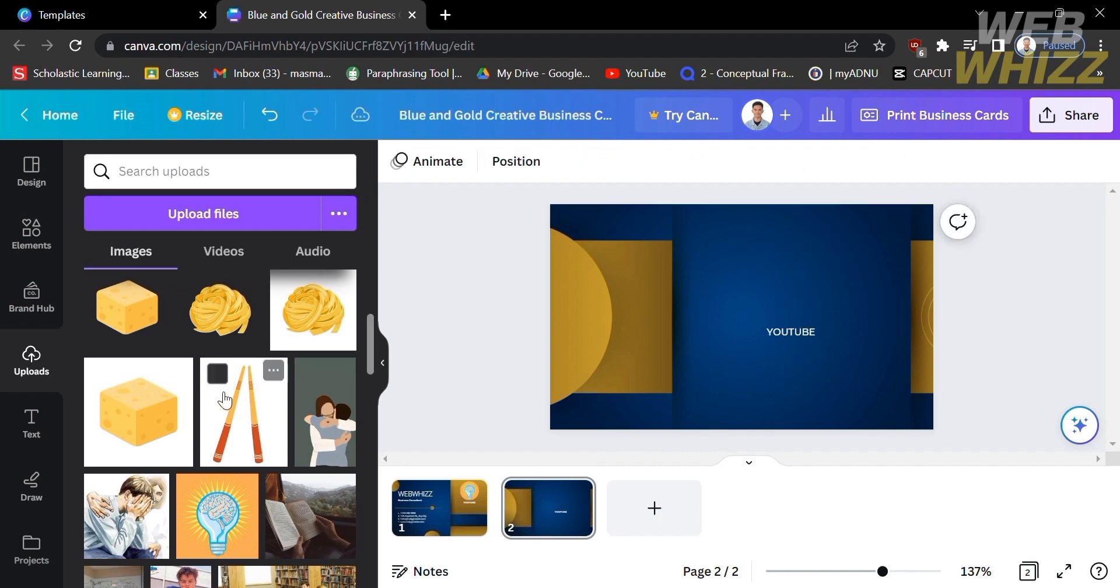
# - Add a circle frame from Elements and shrink it to sit above YOUTUBE
pyautogui.click(32, 229)
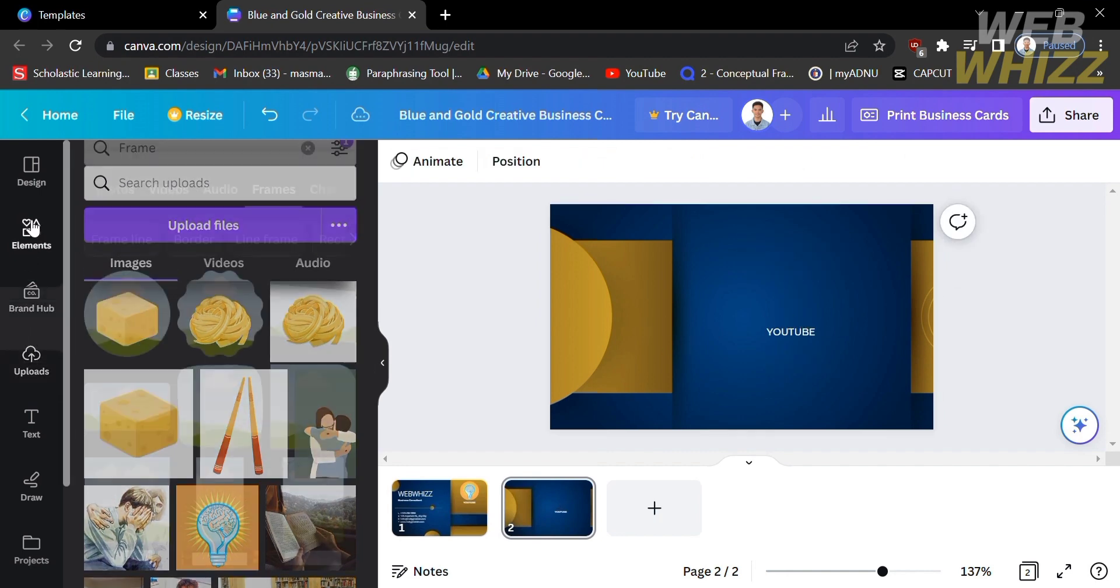
pyautogui.click(145, 352)
pyautogui.moveTo(691, 380); pyautogui.dragTo(789, 294)
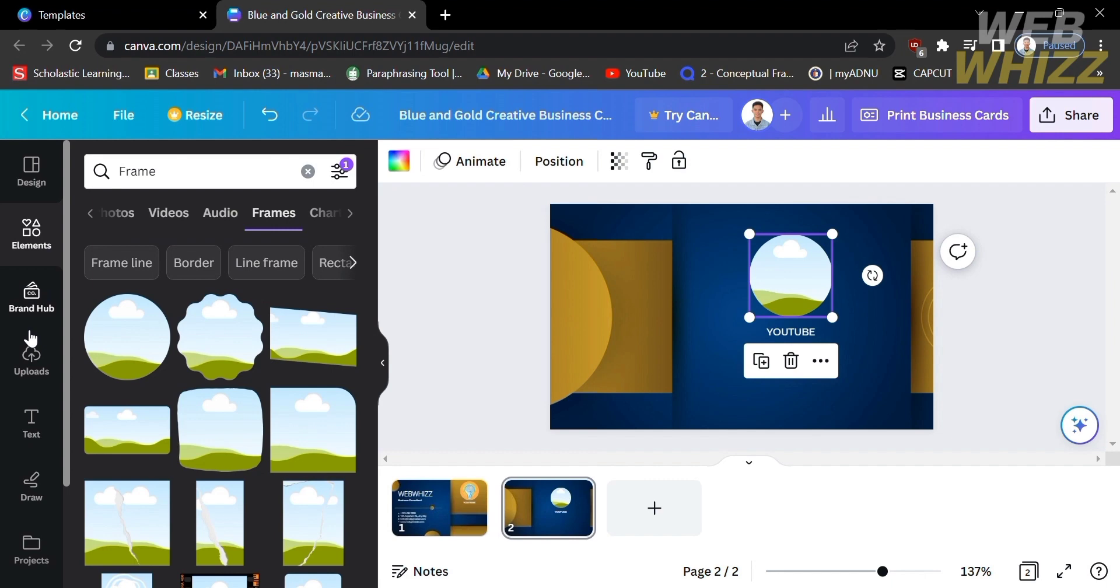
# - Drop the uploaded lightbulb-brain image into the circle frame
pyautogui.click(40, 361)
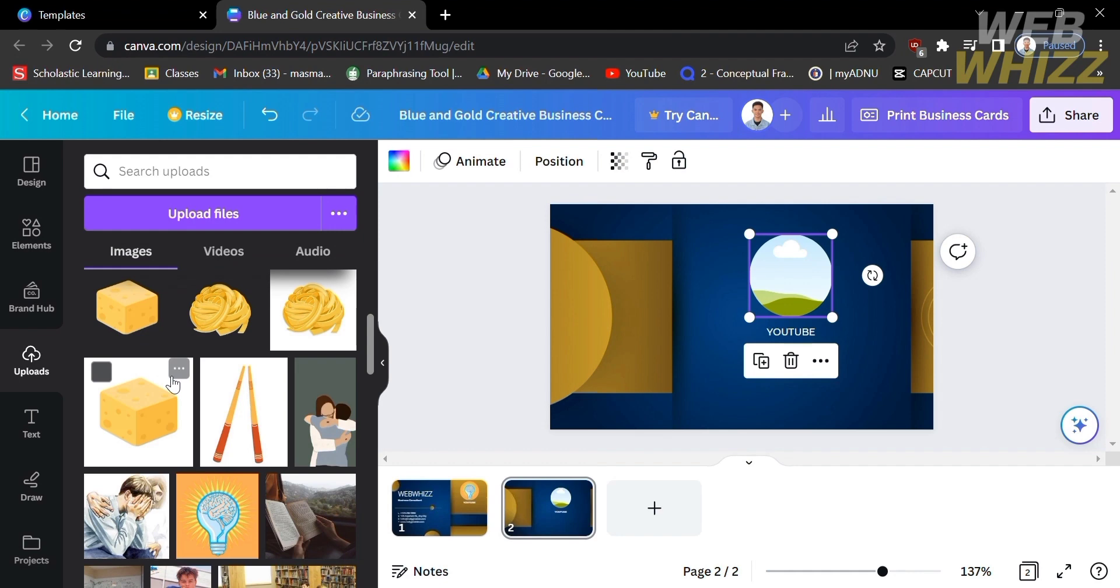
pyautogui.click(215, 513)
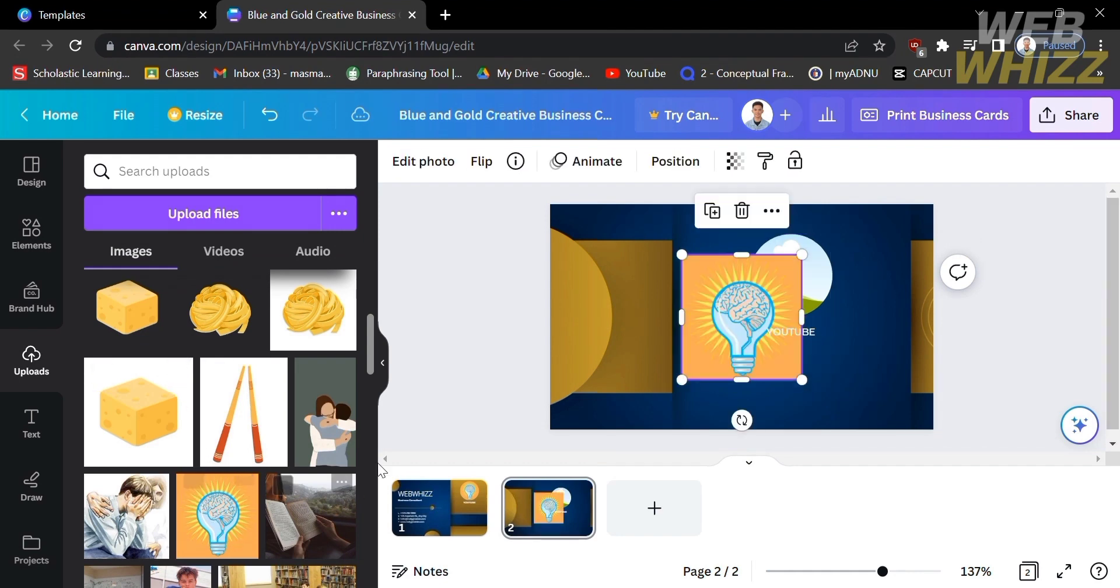
pyautogui.moveTo(729, 316); pyautogui.dragTo(779, 279)
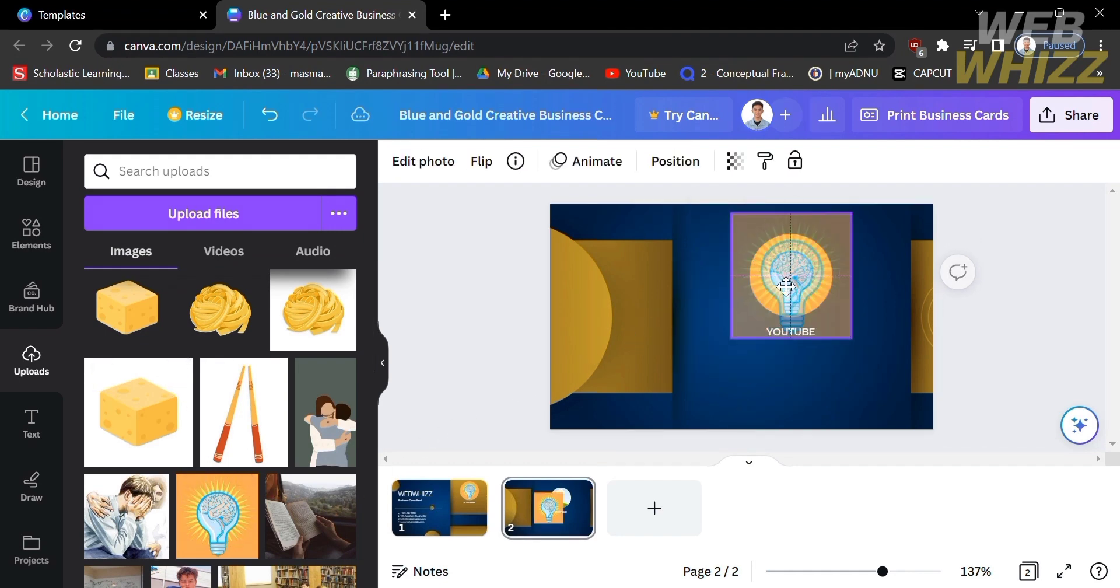
pyautogui.click(882, 343)
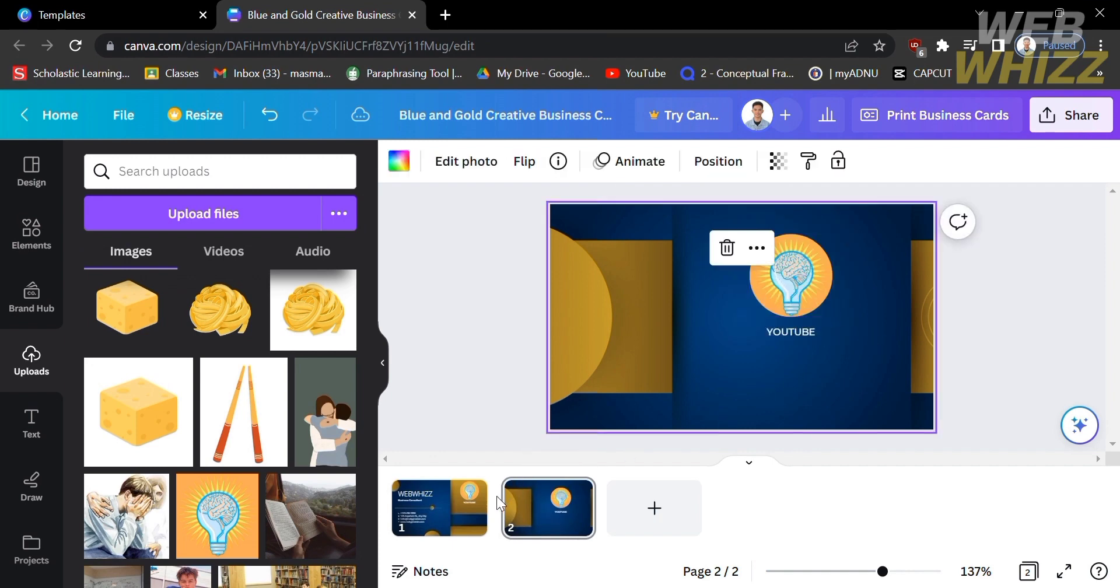
# - Go to the front page, select its background photo, and browse business card templates
pyautogui.click(470, 520)
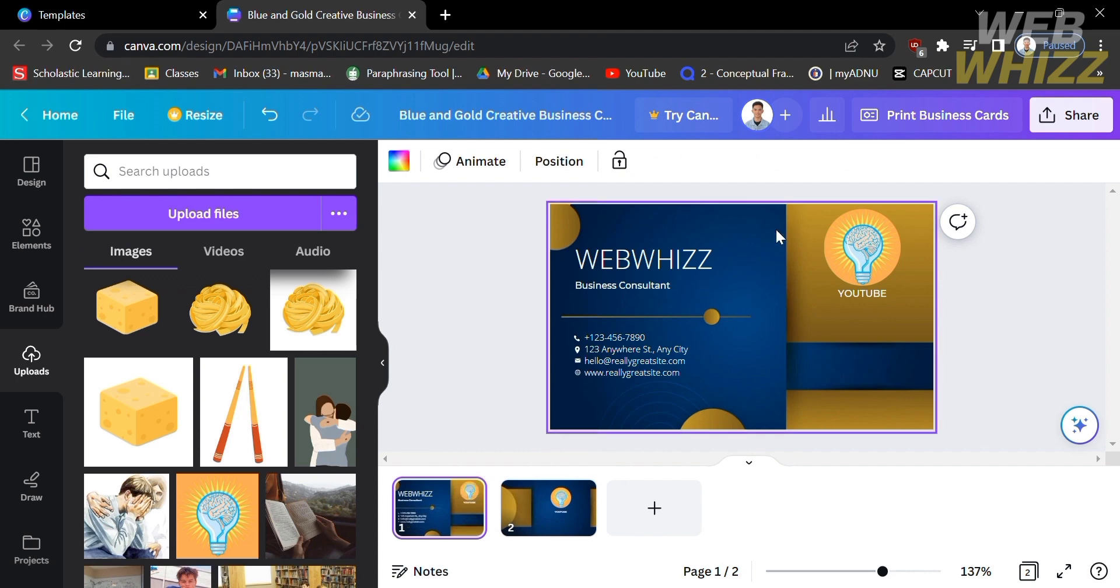
pyautogui.click(823, 403)
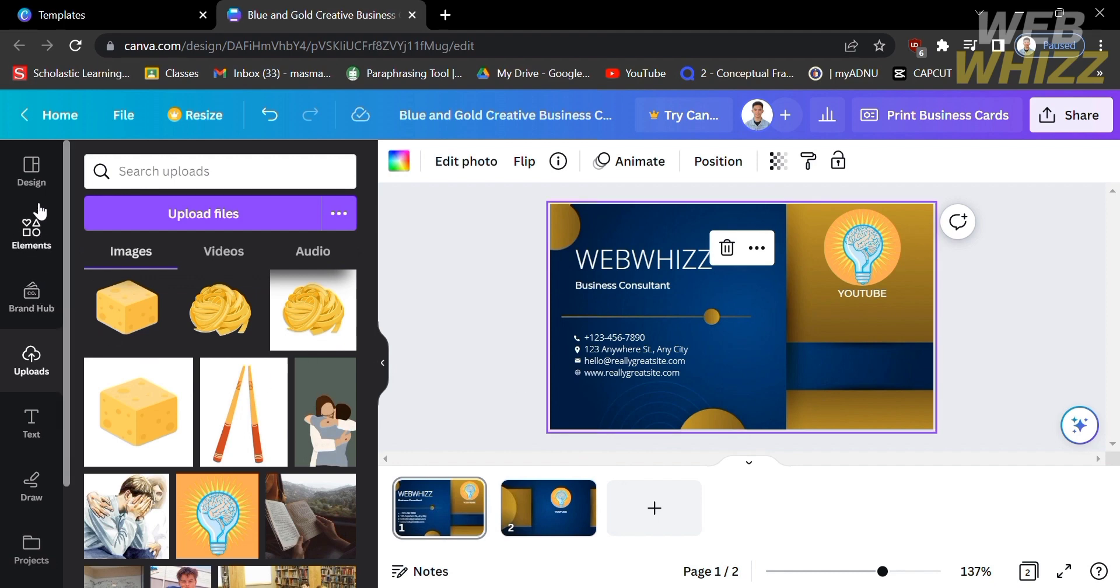
pyautogui.click(54, 180)
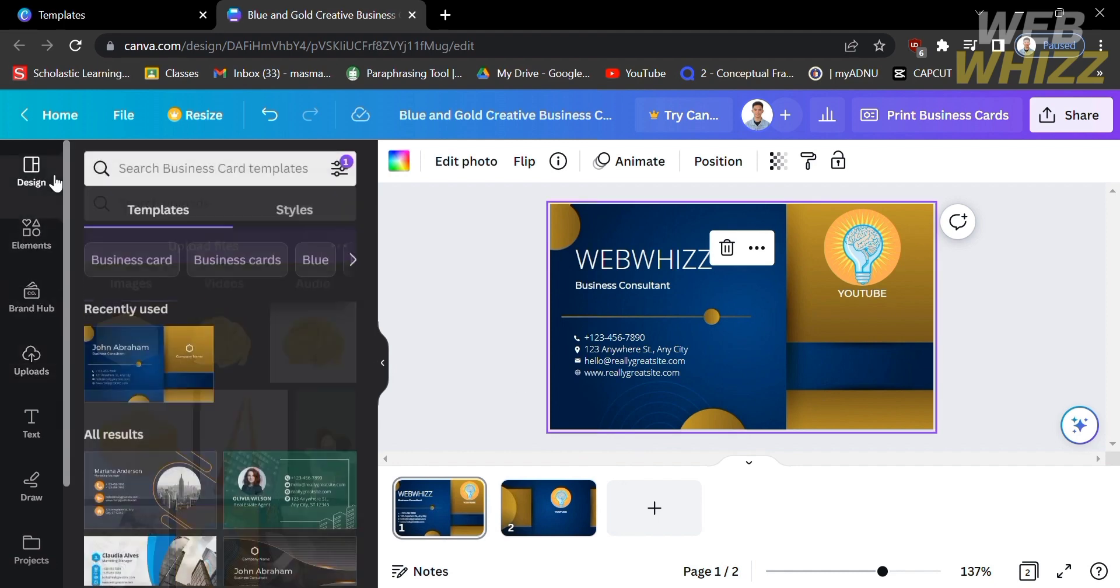
pyautogui.scroll(-5, 169, 415)
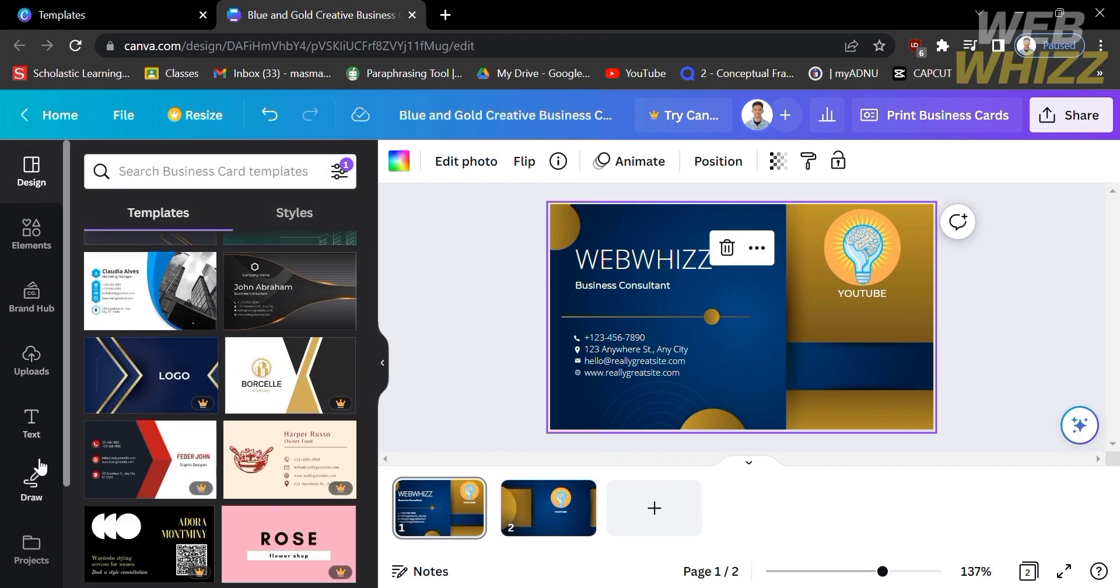
# - Delete the front's background photo and turn WEBWHIZZ and all other text Black
pyautogui.press('Delete')
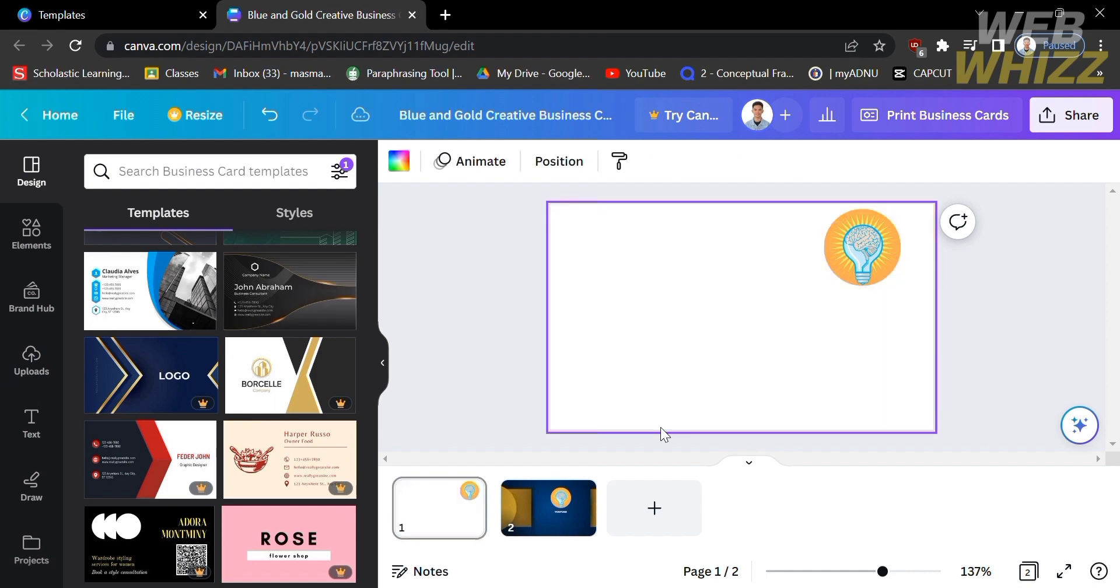
pyautogui.press('t')
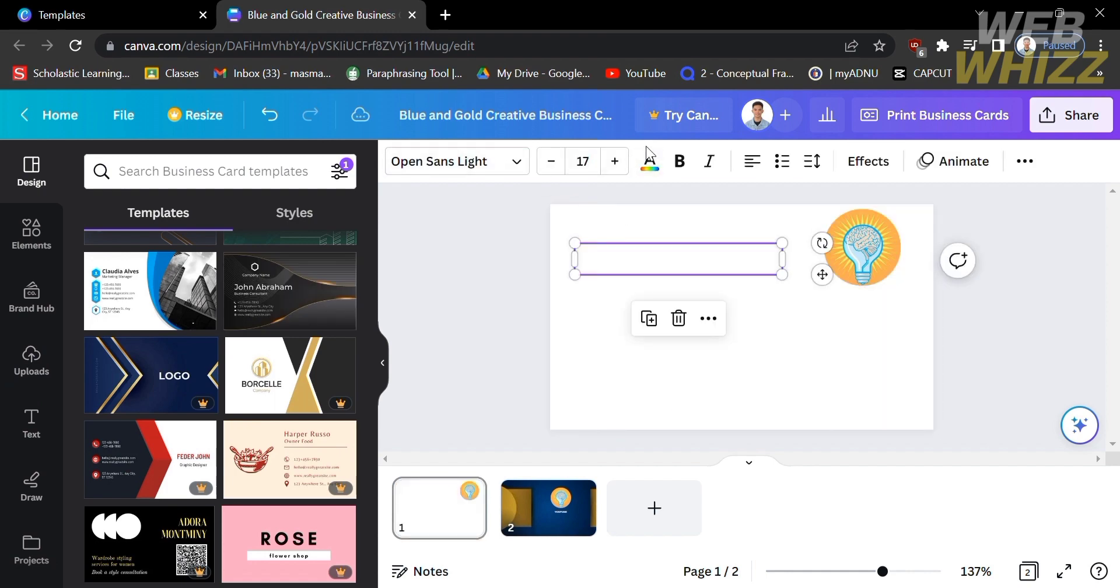
pyautogui.click(655, 168)
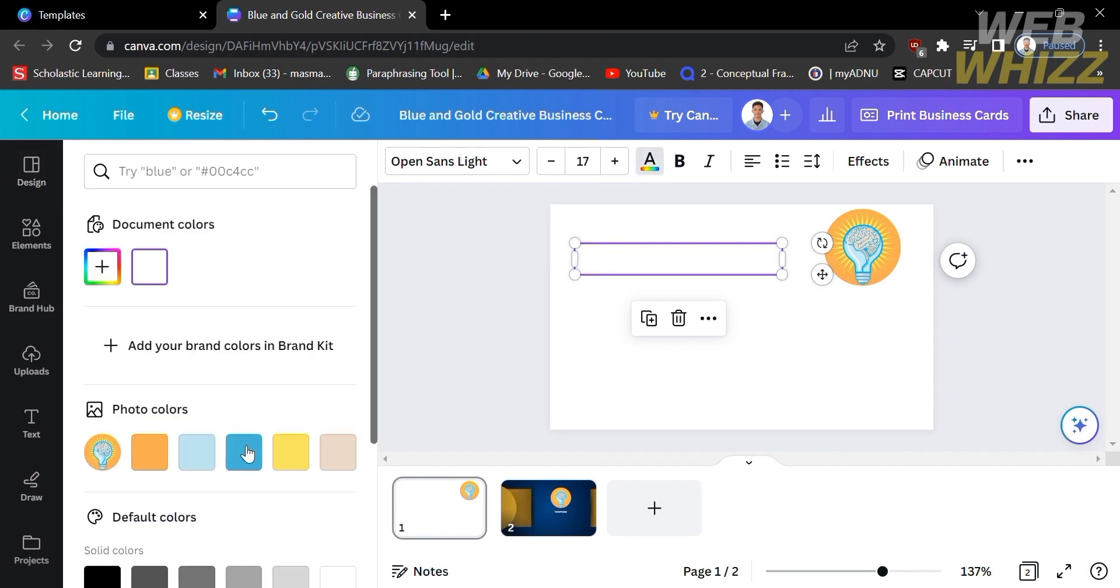
pyautogui.scroll(-1, 247, 459)
pyautogui.click(105, 542)
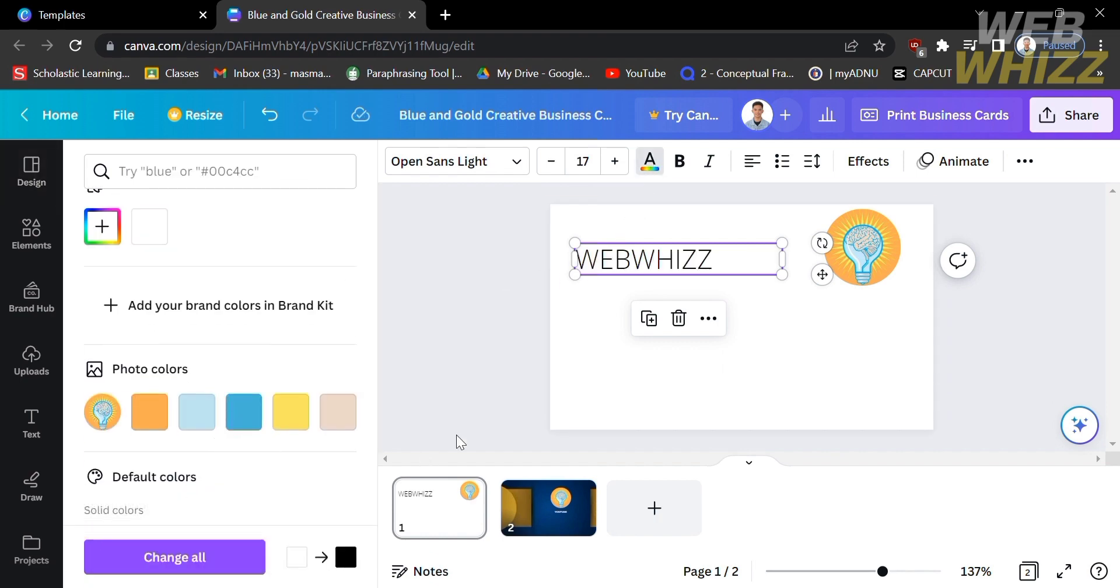
pyautogui.hotkey('ctrl', 'a')
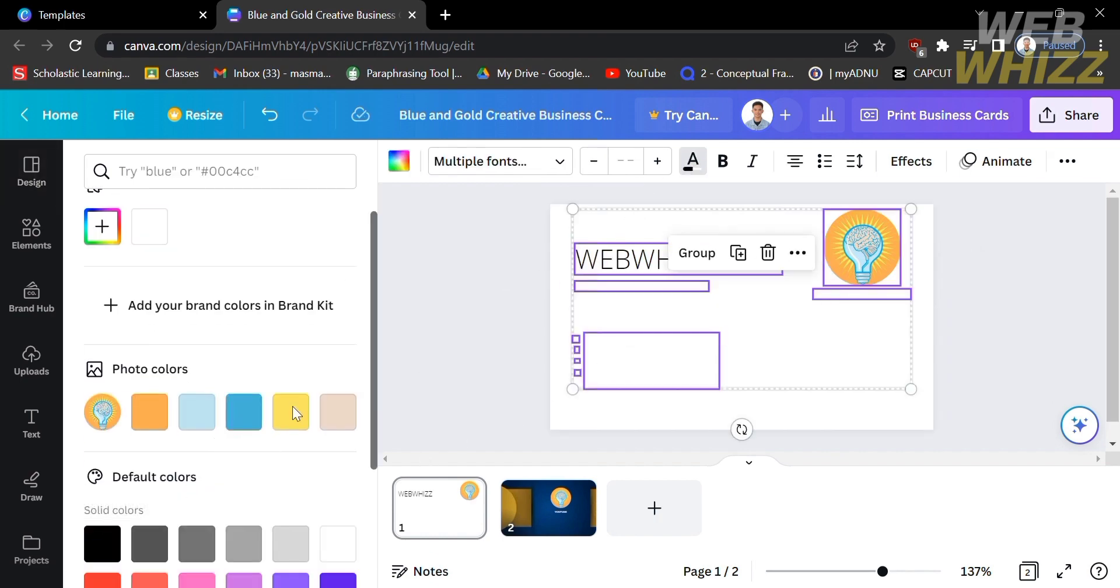
pyautogui.click(103, 542)
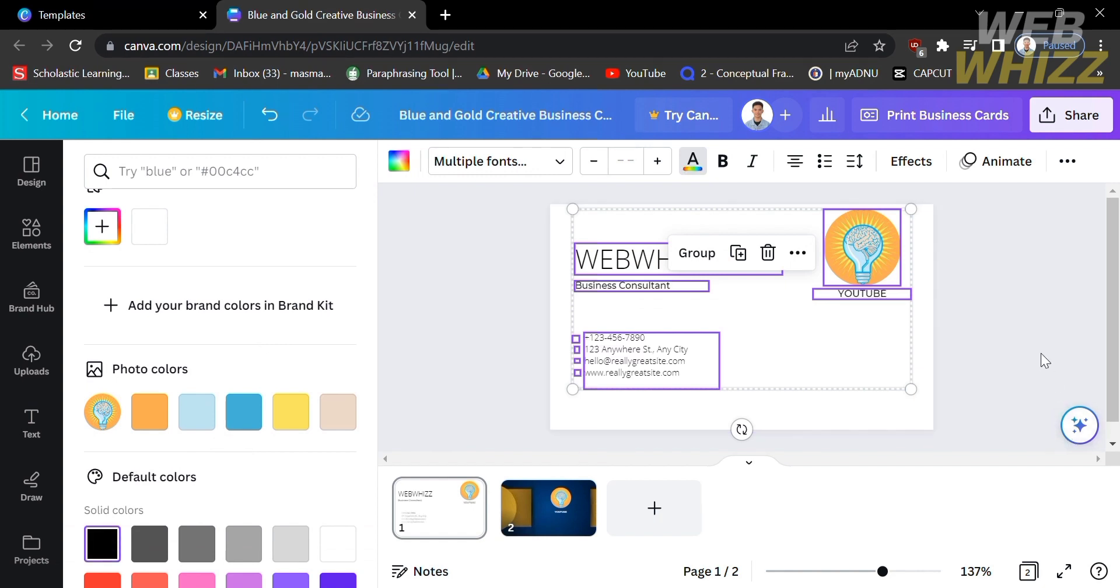
pyautogui.press('Escape')
pyautogui.click(887, 411)
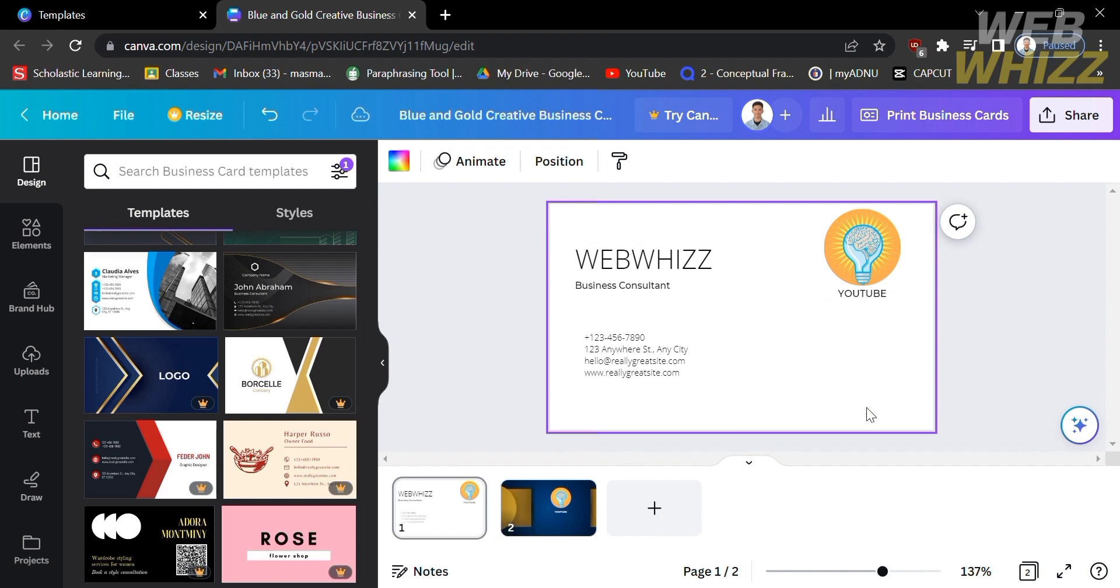
# - After trying blue and turquoise, apply the teal-to-green linear gradient to the front background
pyautogui.click(399, 163)
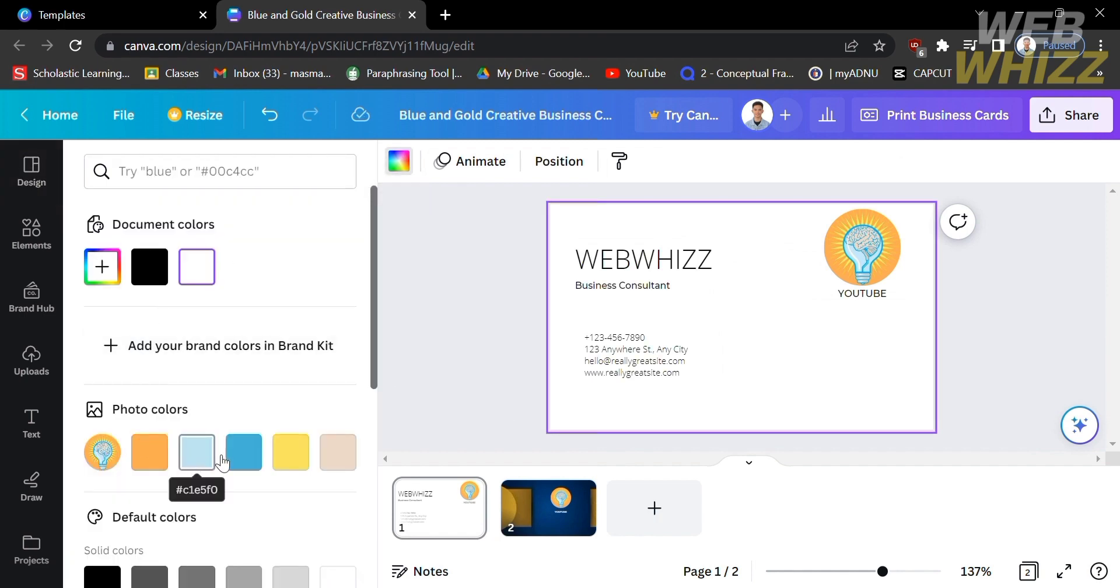
pyautogui.scroll(-4, 286, 455)
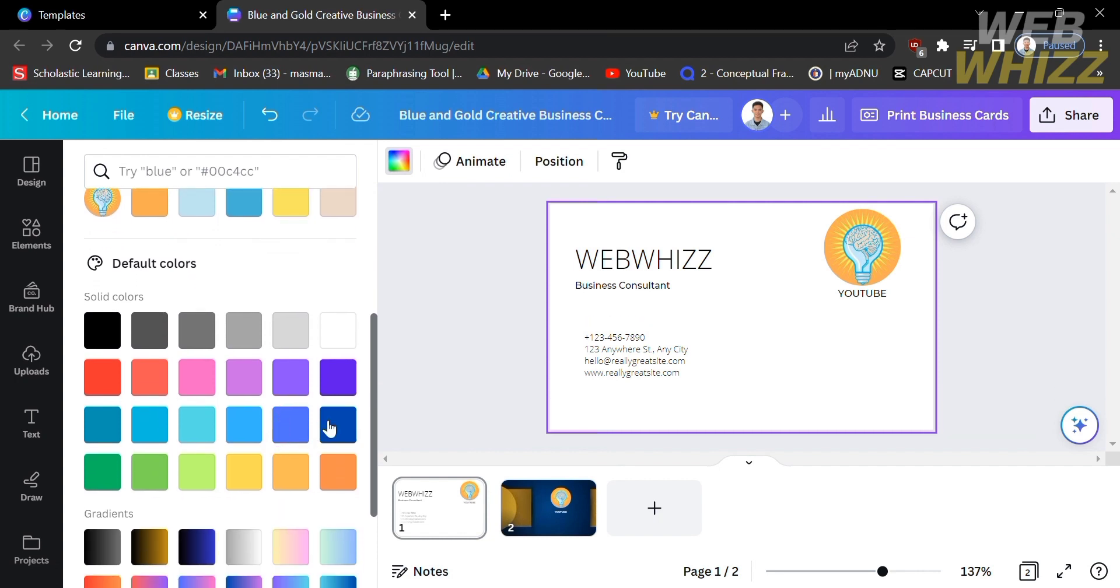
pyautogui.click(350, 422)
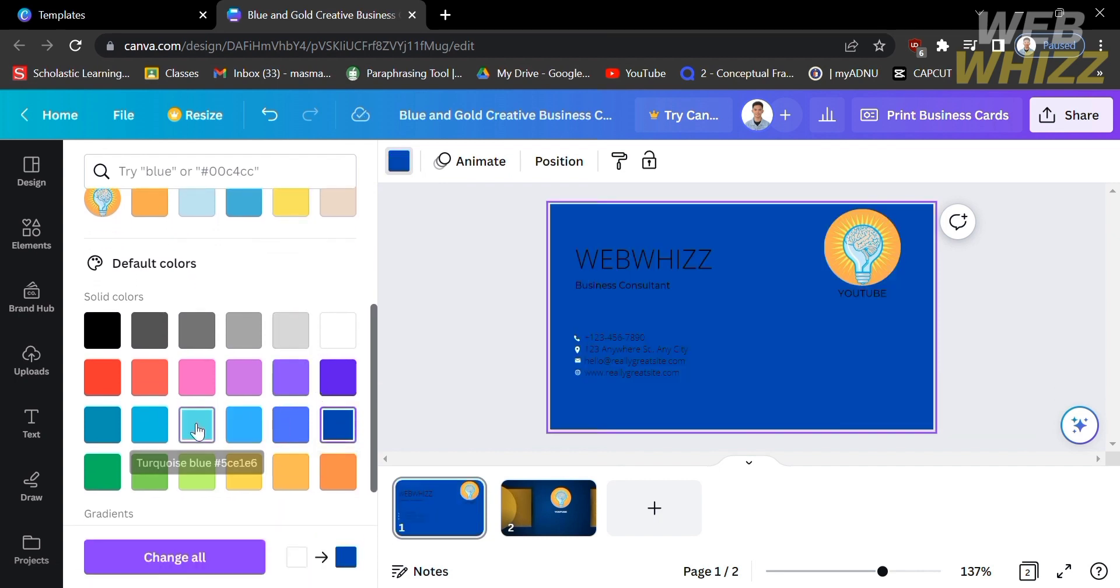
pyautogui.click(198, 431)
pyautogui.scroll(-3, 204, 475)
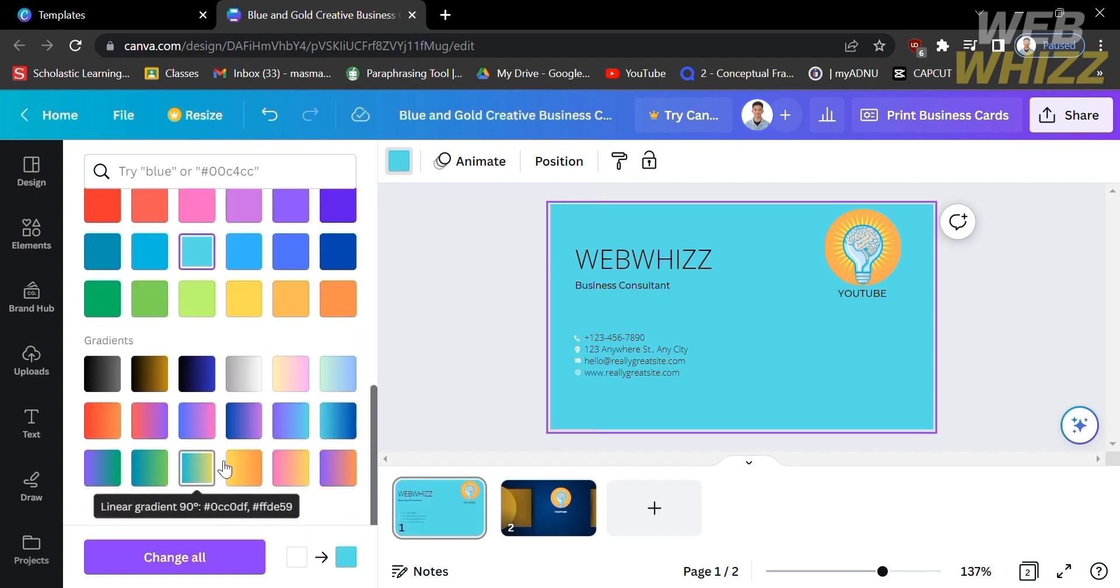
pyautogui.click(215, 471)
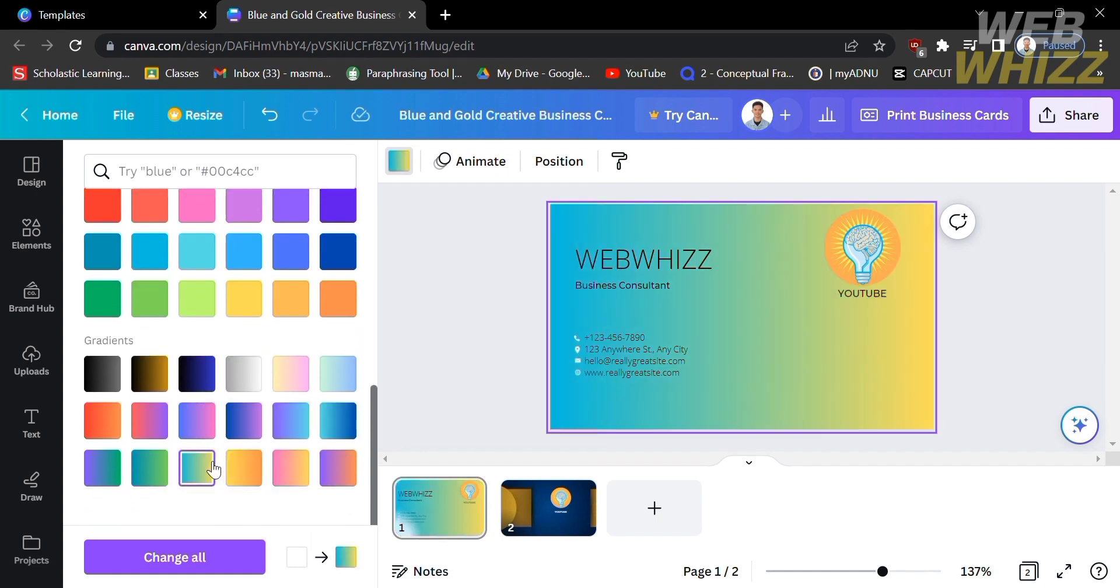
pyautogui.click(140, 469)
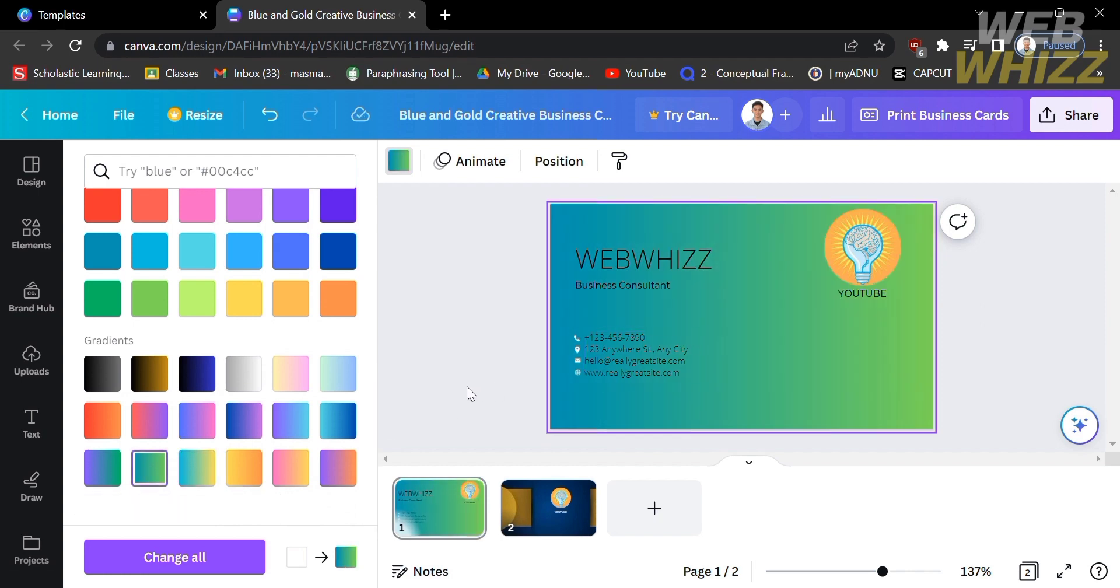
# - On page 2, swap the blue-and-gold background for the #0097b2-to-#7ed957 gradient
pyautogui.click(532, 525)
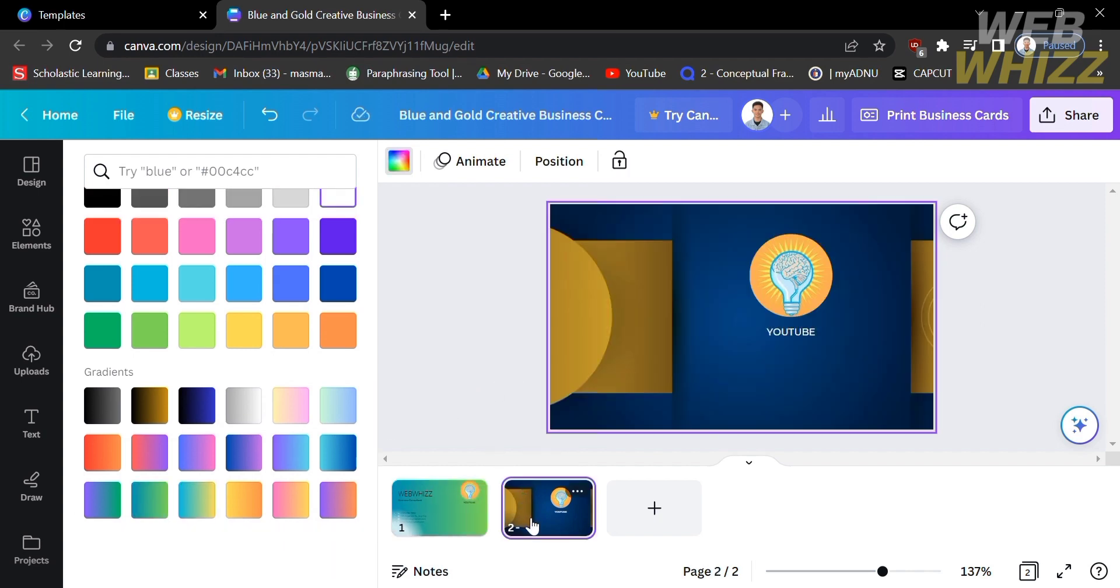
pyautogui.click(680, 339)
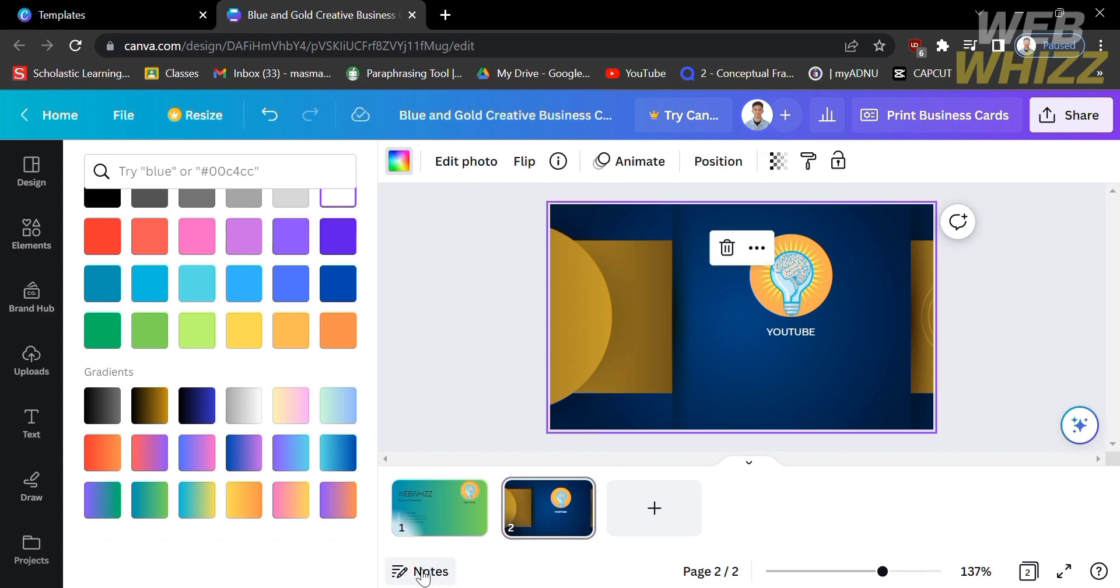
pyautogui.click(165, 500)
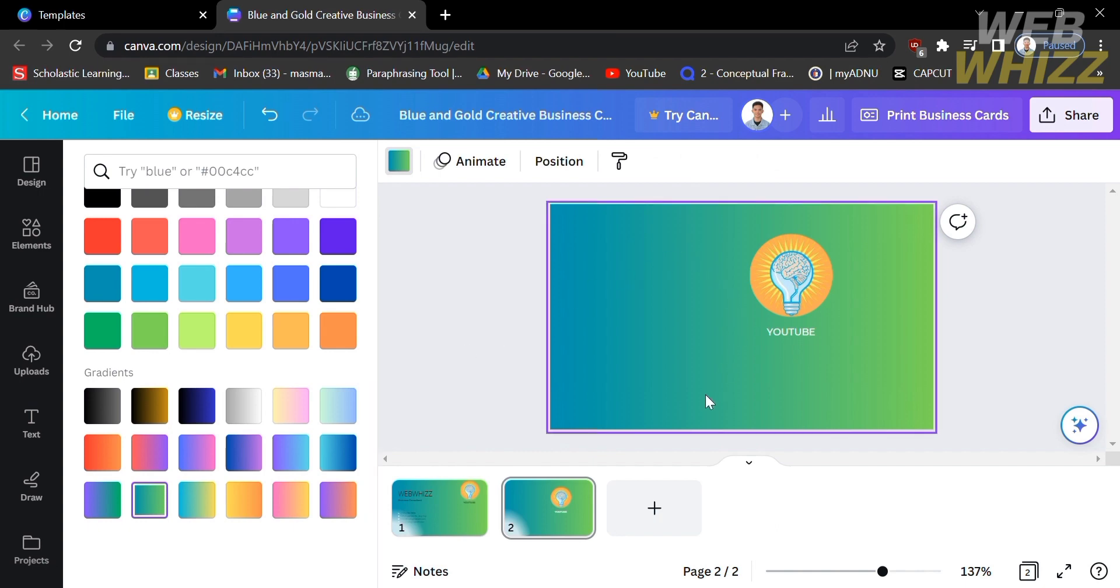
pyautogui.hotkey('ctrl', 'a')
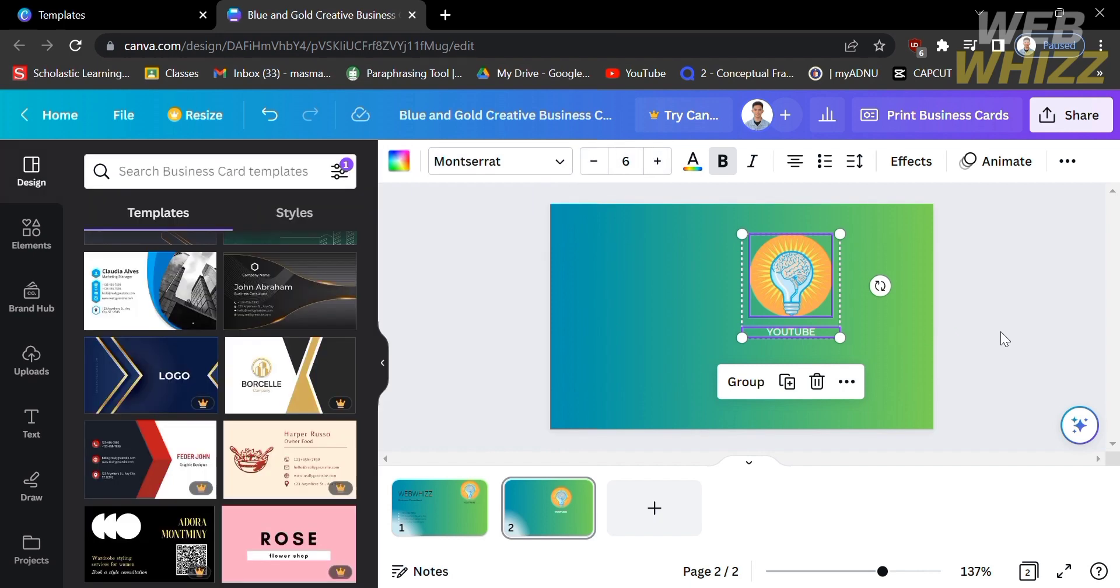
# - Return to page 1, browse the Design Styles combinations, then reopen the Frame element results
pyautogui.click(1000, 332)
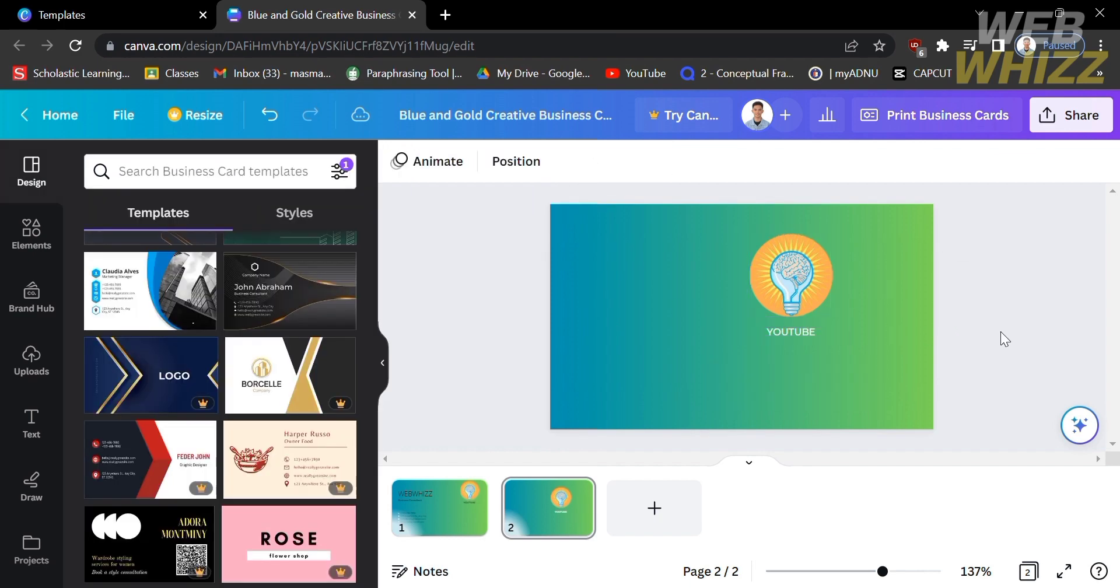
pyautogui.click(459, 521)
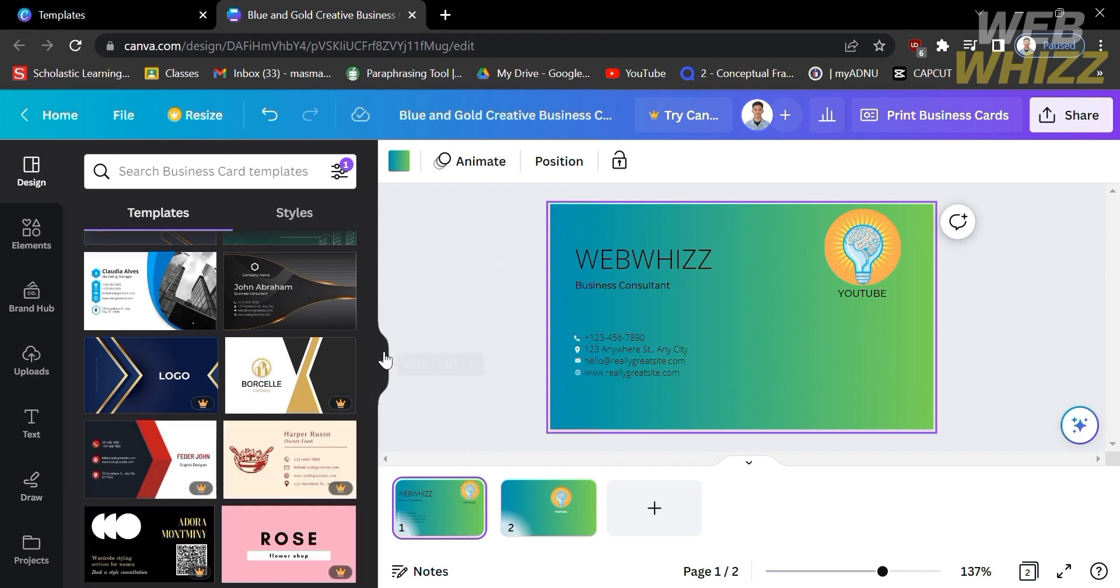
pyautogui.scroll(5, 344, 299)
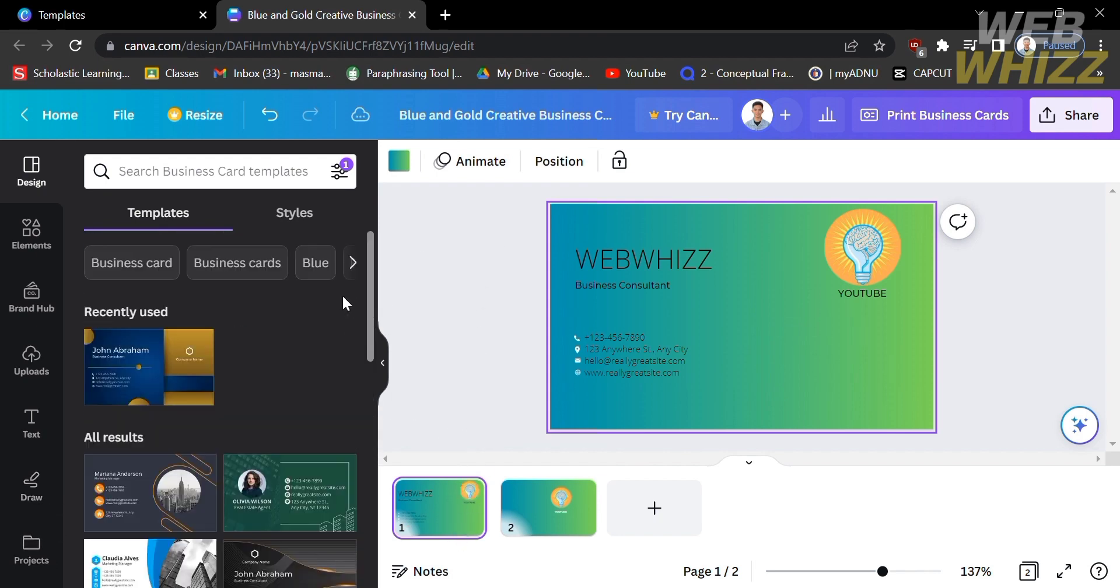
pyautogui.click(317, 216)
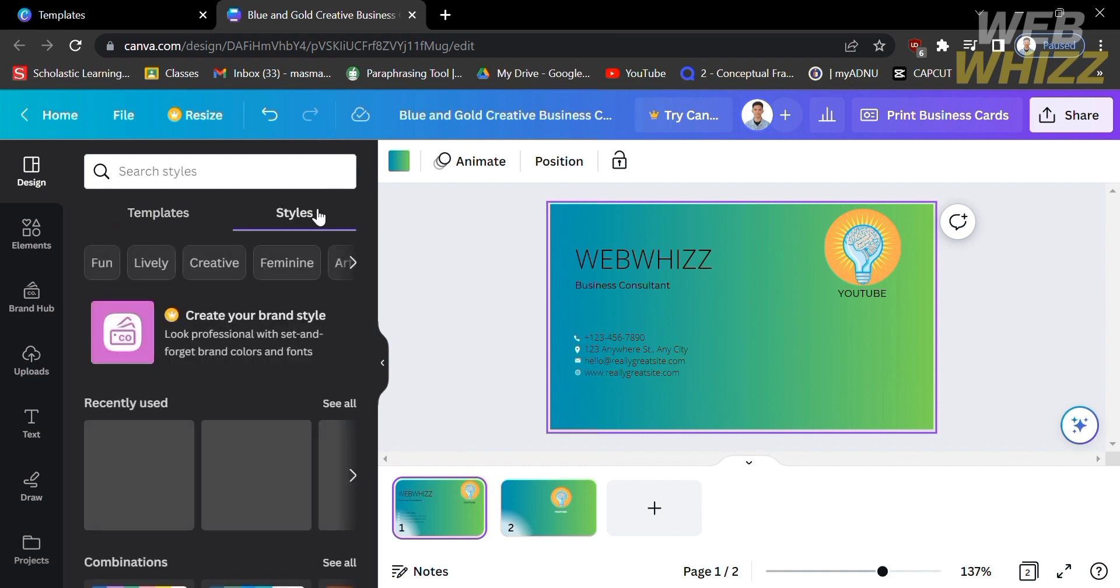
pyautogui.scroll(-5, 241, 456)
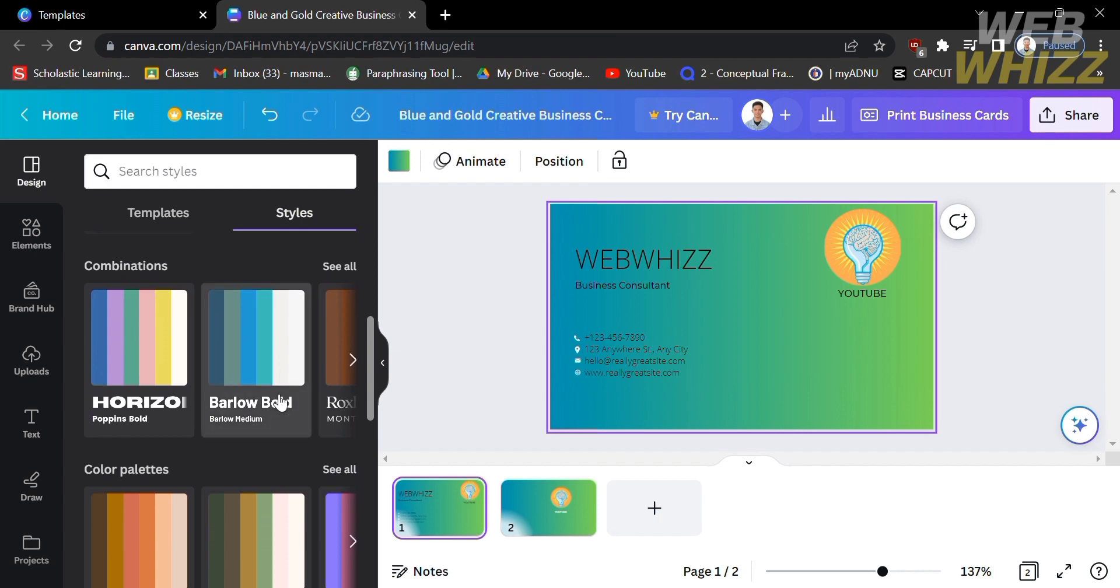
pyautogui.hscroll(5, 280, 400)
pyautogui.hscroll(5, 280, 403)
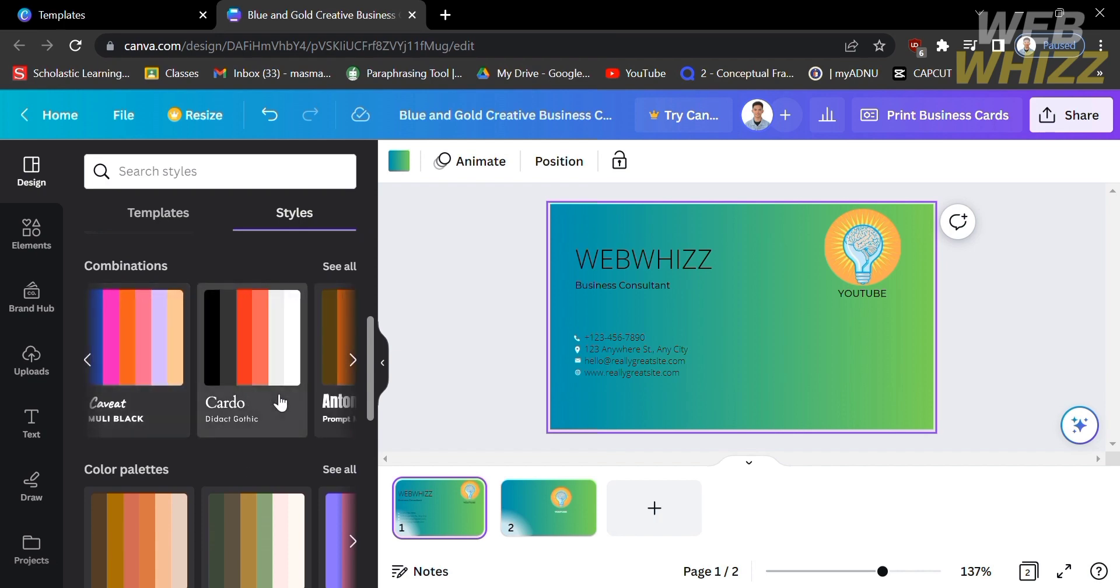
pyautogui.scroll(-4, 280, 403)
pyautogui.scroll(-4, 280, 403)
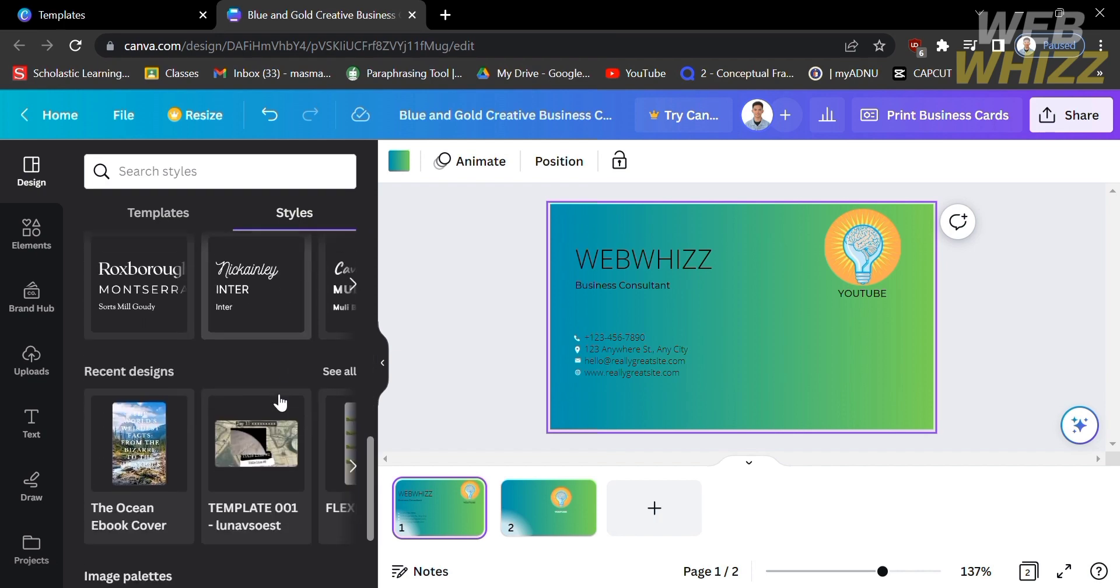
pyautogui.hscroll(2, 280, 403)
pyautogui.scroll(5, 280, 403)
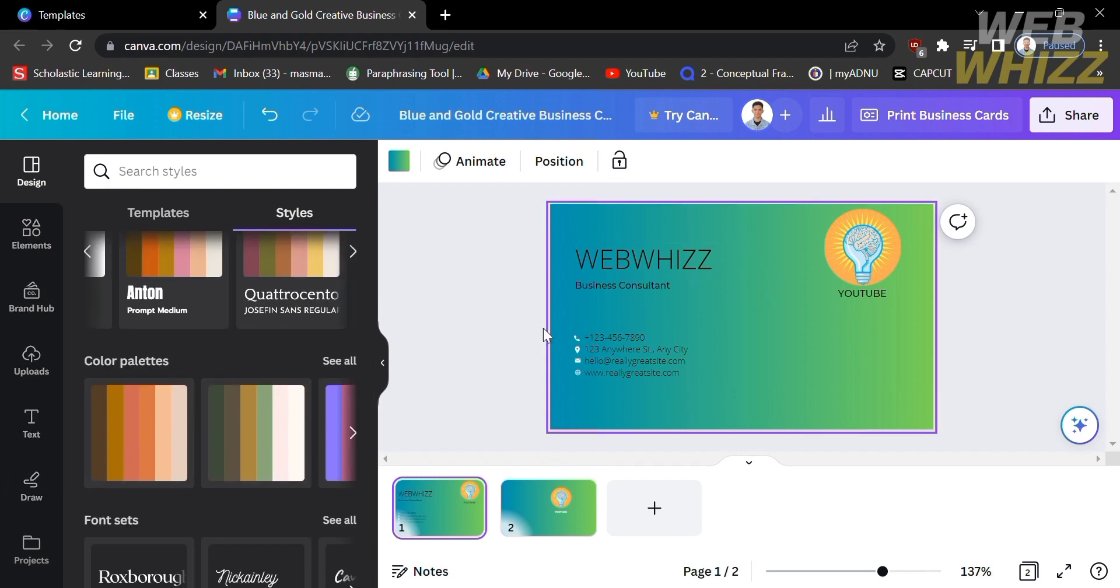
pyautogui.click(58, 252)
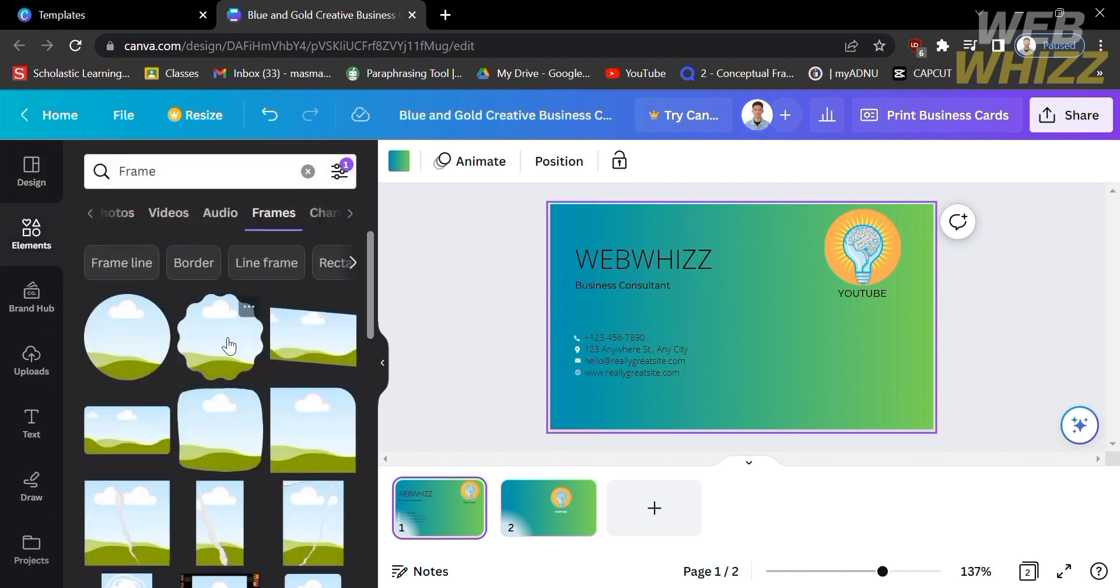
# - Toggle the Frame result filters, clear the Frame search, and collapse the Elements panel
pyautogui.click(91, 213)
pyautogui.click(147, 213)
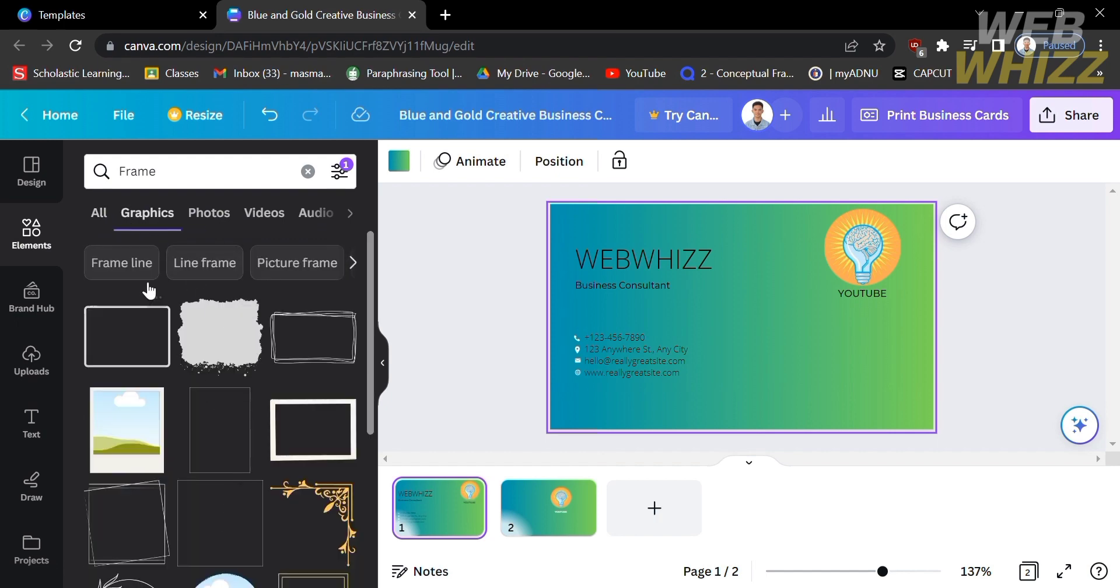
pyautogui.click(112, 219)
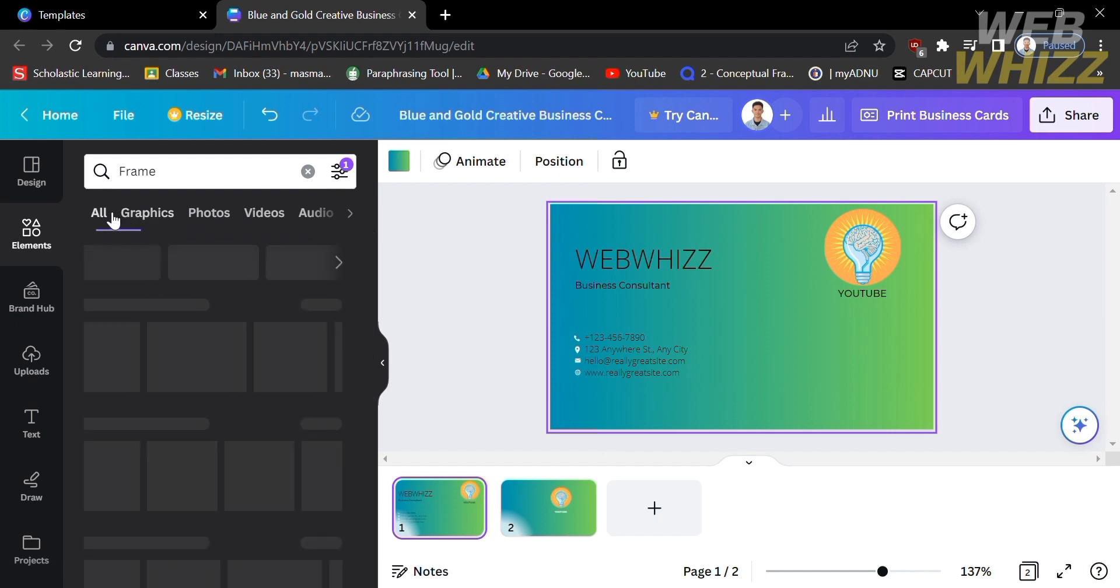
pyautogui.click(309, 172)
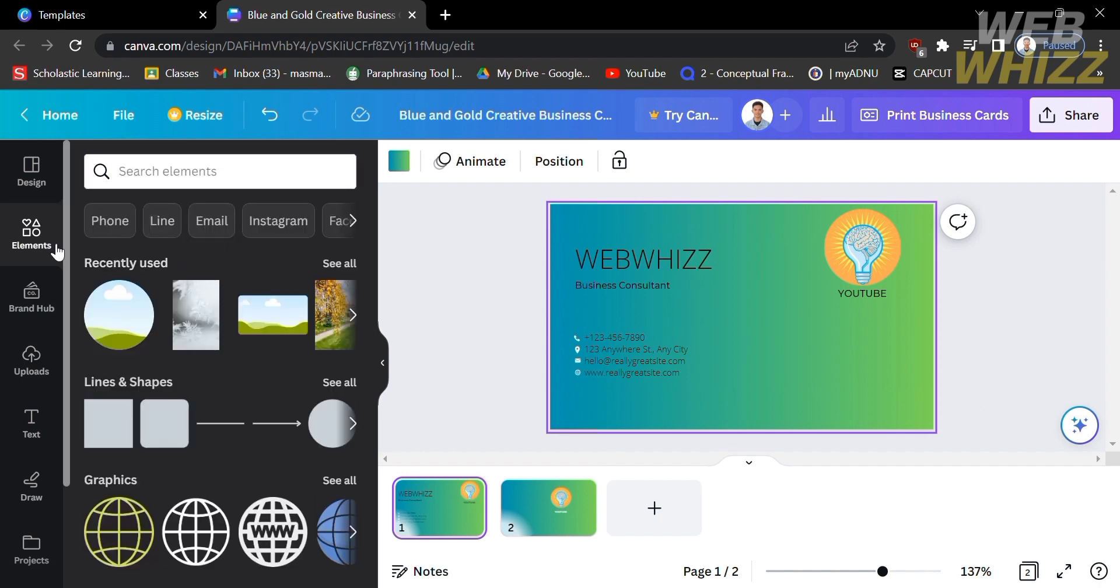
pyautogui.scroll(-4, 215, 534)
pyautogui.scroll(-6, 215, 534)
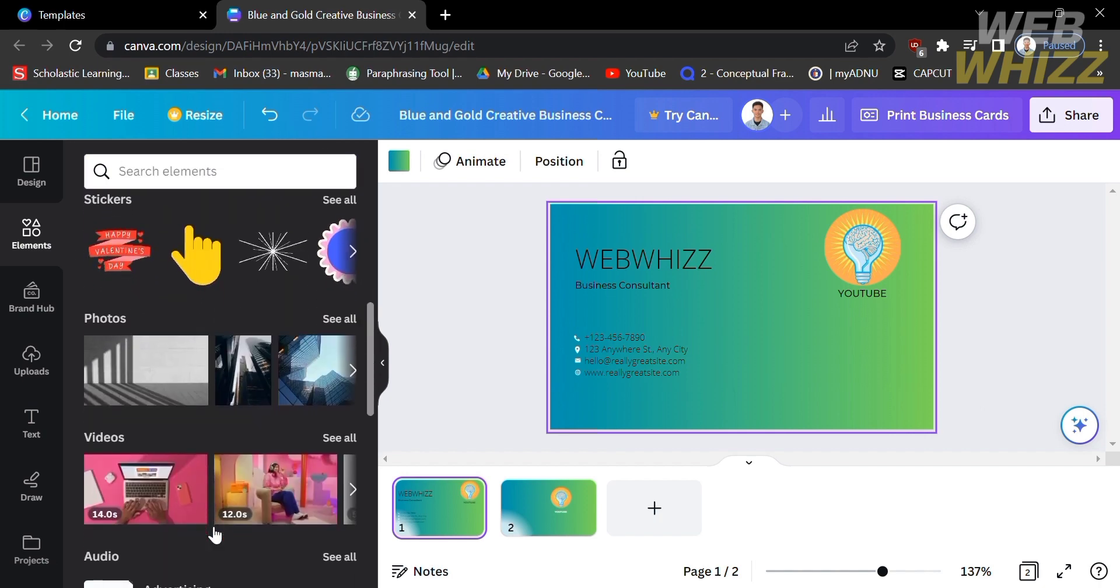
pyautogui.scroll(-2, 208, 524)
pyautogui.scroll(4, 208, 524)
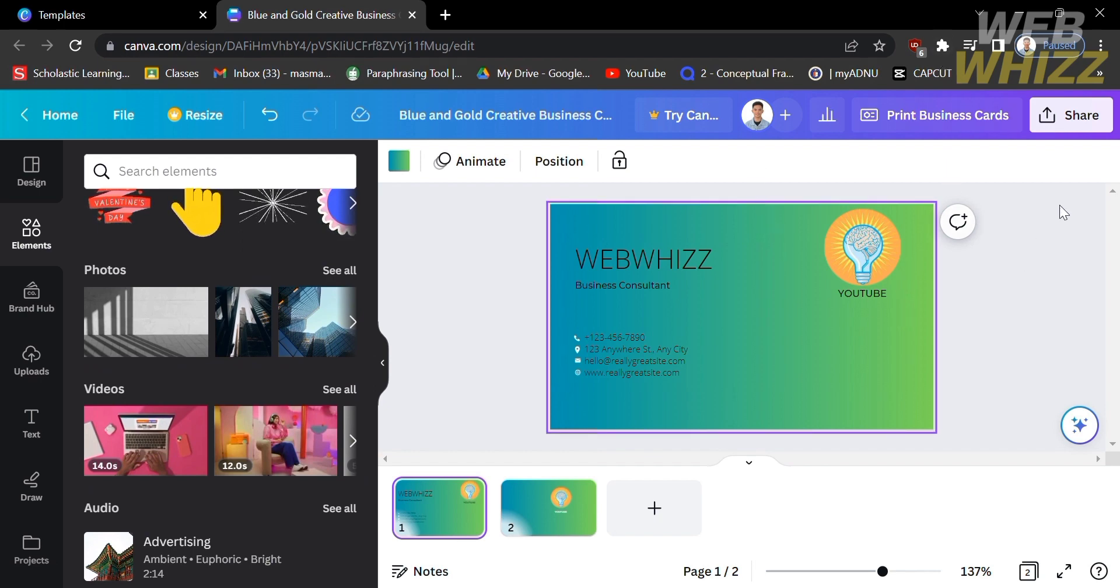
pyautogui.click(386, 364)
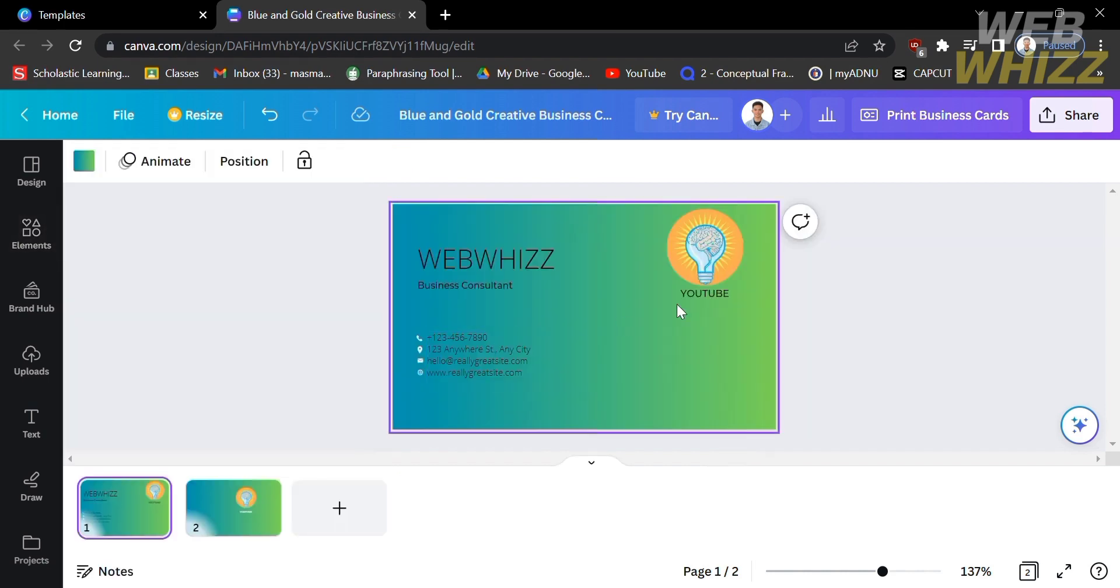
# - Download both pages as PNG from Share, then start a Print Business Cards order
pyautogui.click(1081, 119)
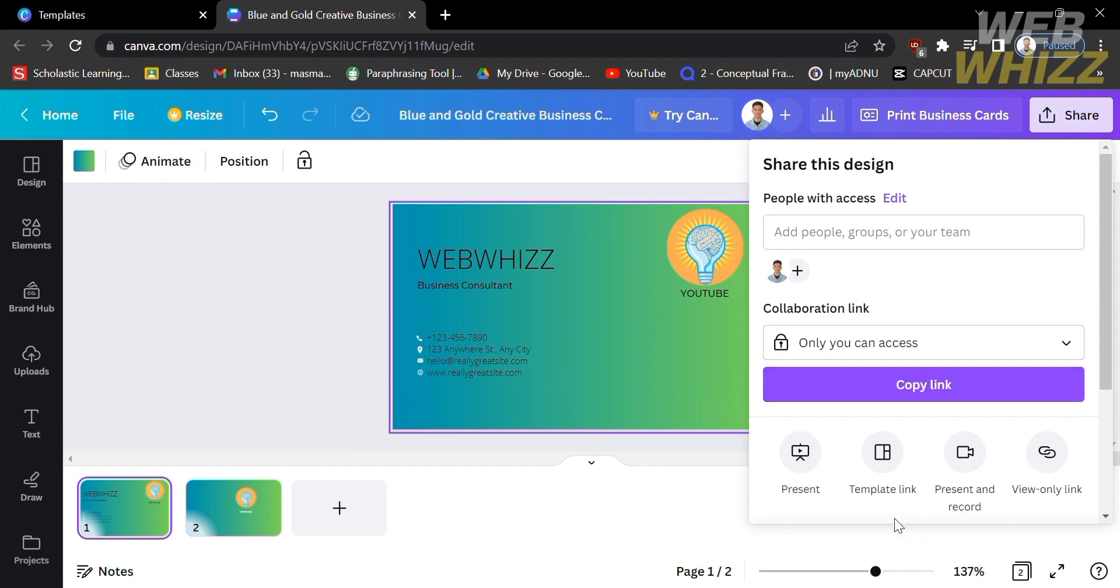
pyautogui.scroll(-3, 923, 470)
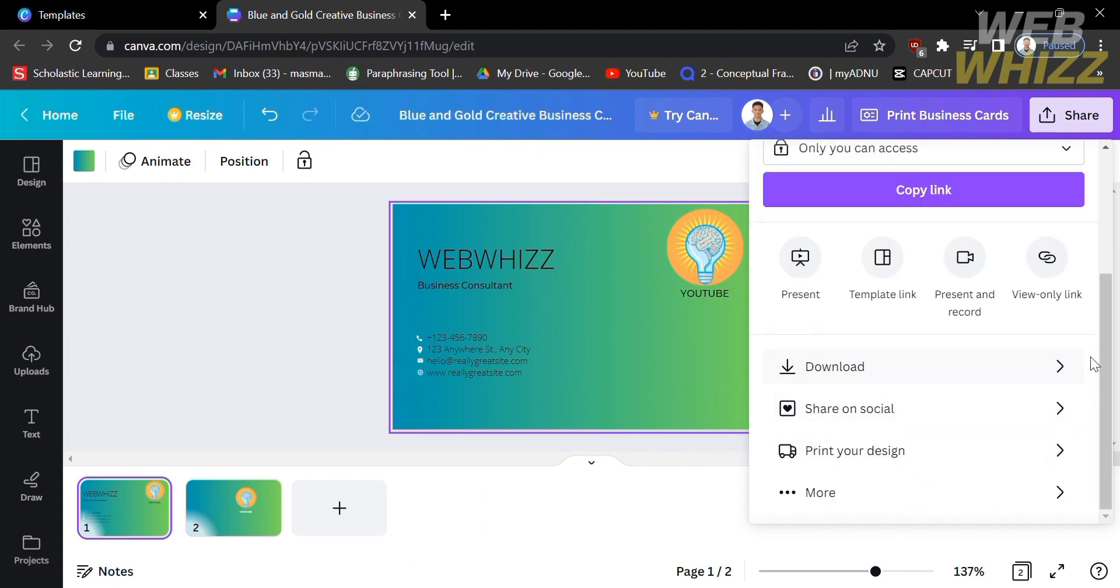
pyautogui.click(1059, 367)
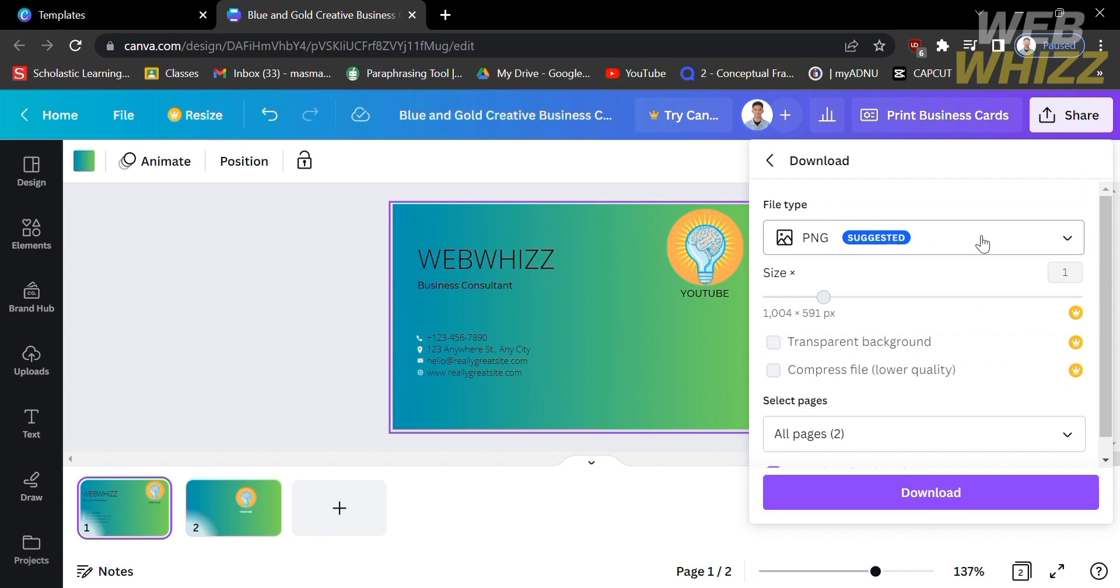
pyautogui.click(983, 245)
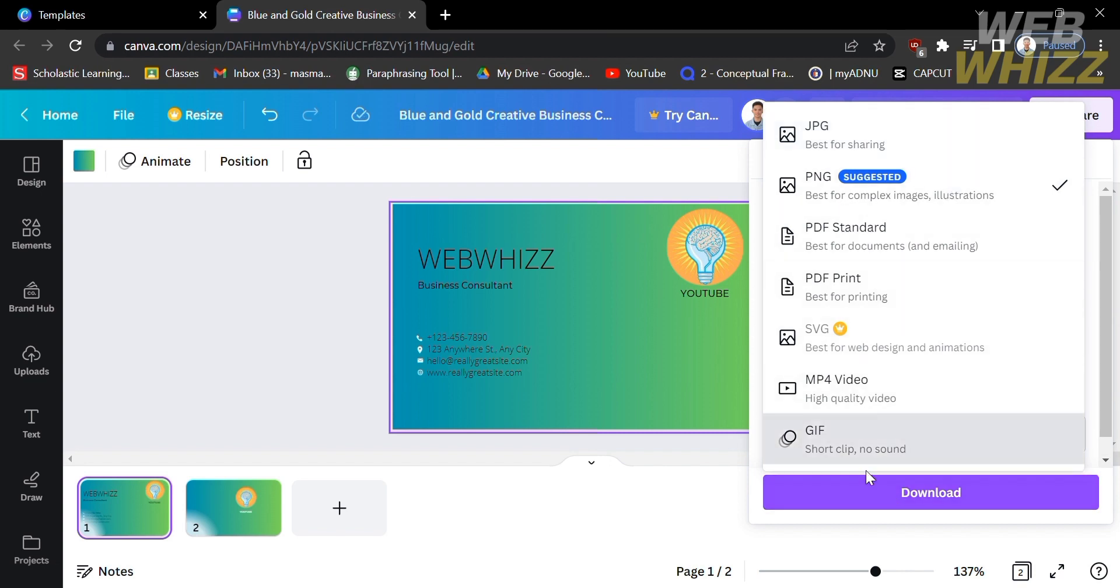
pyautogui.click(922, 505)
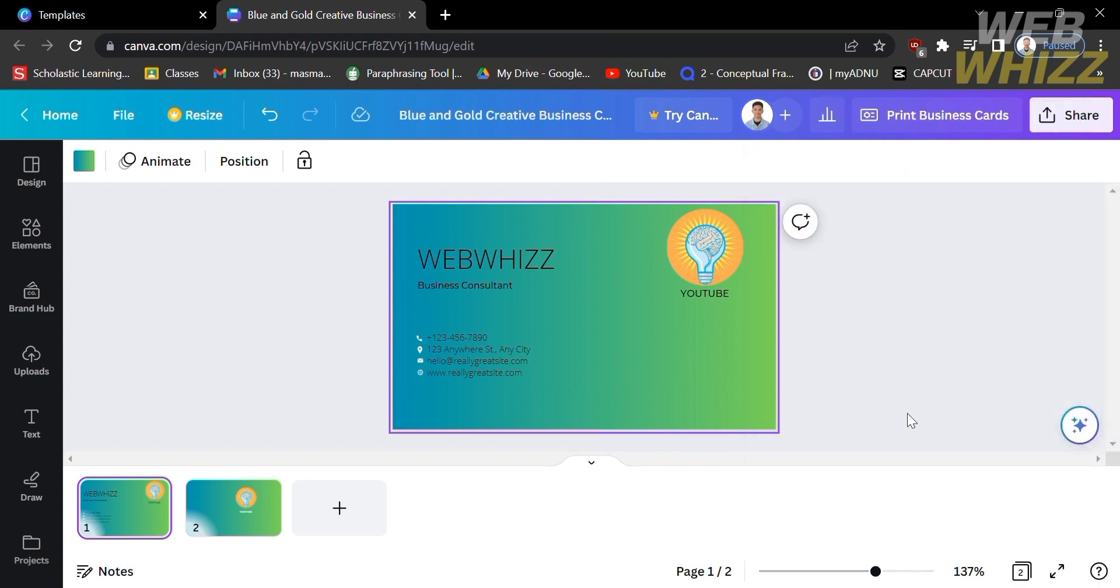
pyautogui.click(958, 124)
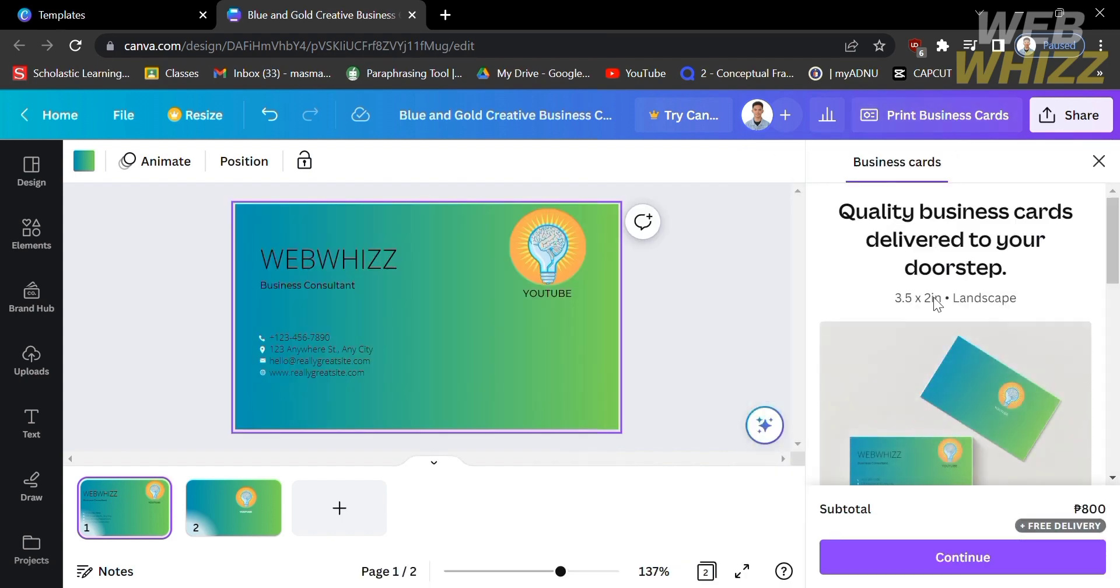
# - Check the order details: Page 1 front, Page 2 back, premium matte, 50 cards at ₱800
pyautogui.scroll(-1, 934, 298)
pyautogui.scroll(-3, 933, 299)
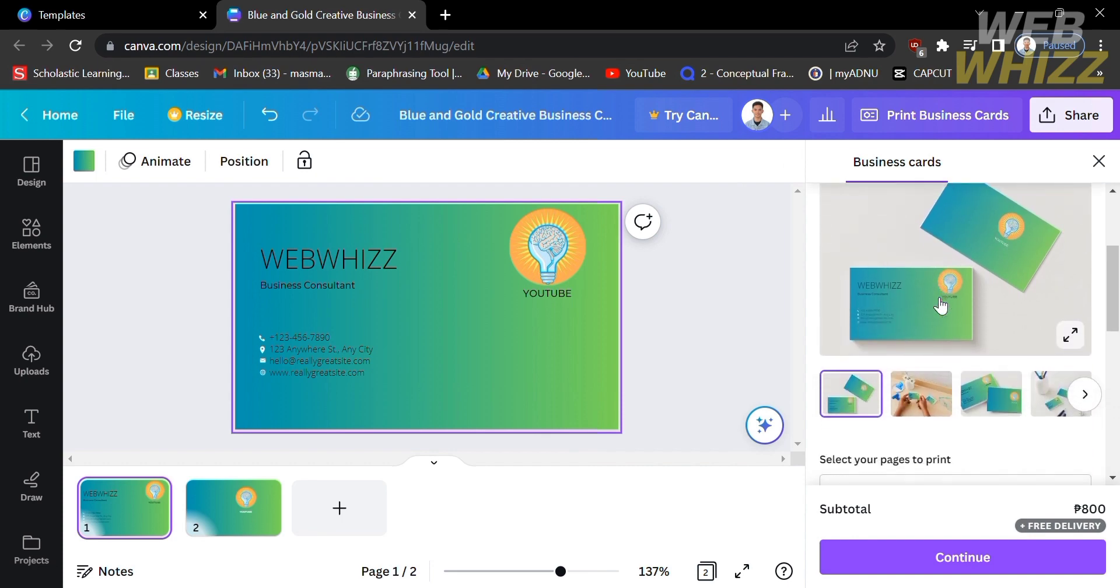
pyautogui.click(914, 415)
pyautogui.scroll(2, 914, 414)
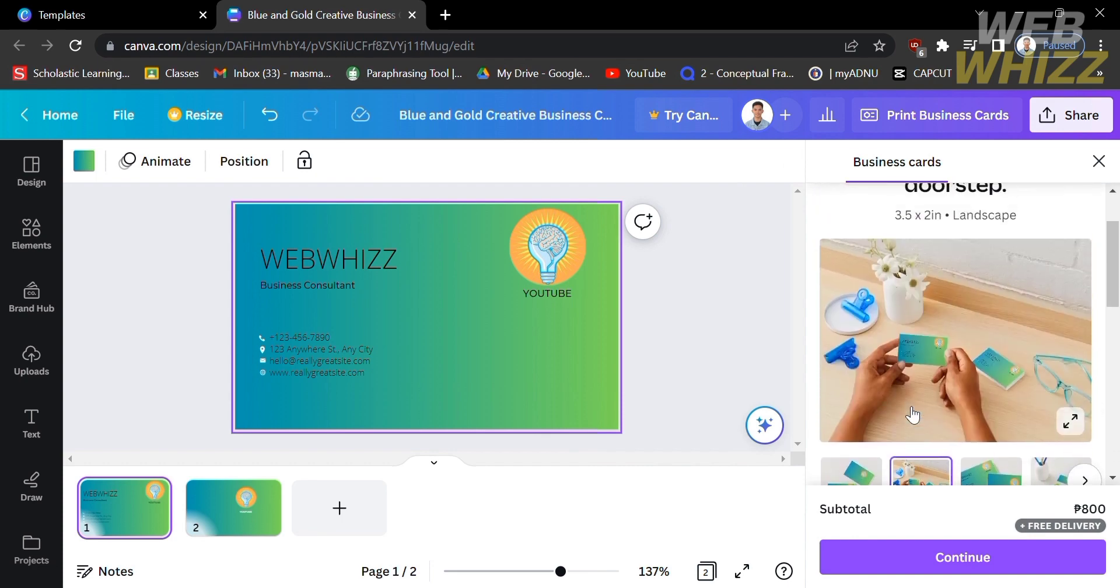
pyautogui.scroll(-2, 913, 416)
pyautogui.scroll(-5, 1000, 407)
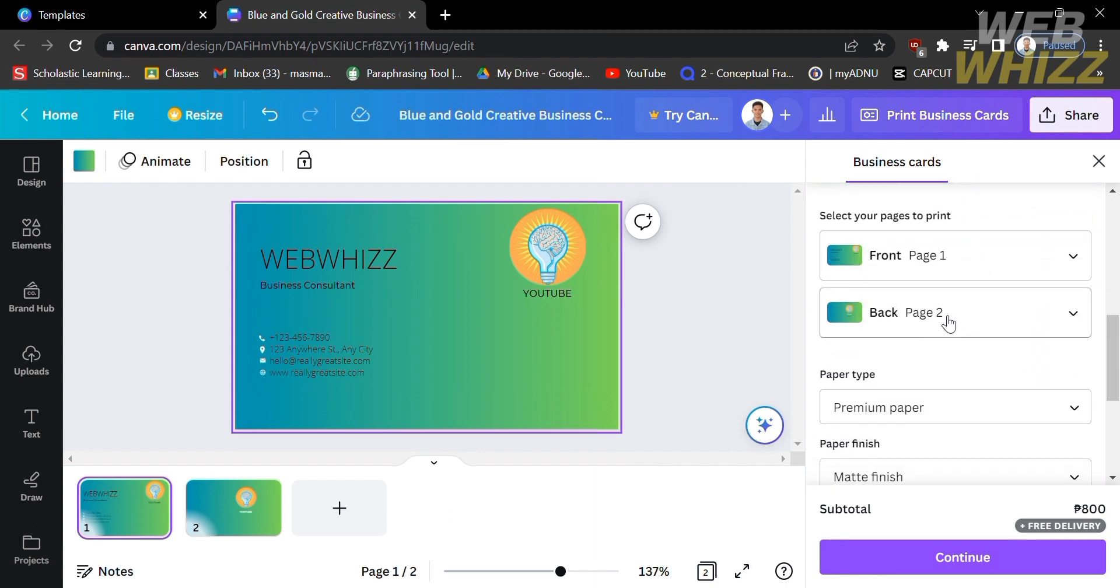
pyautogui.scroll(-2, 1009, 350)
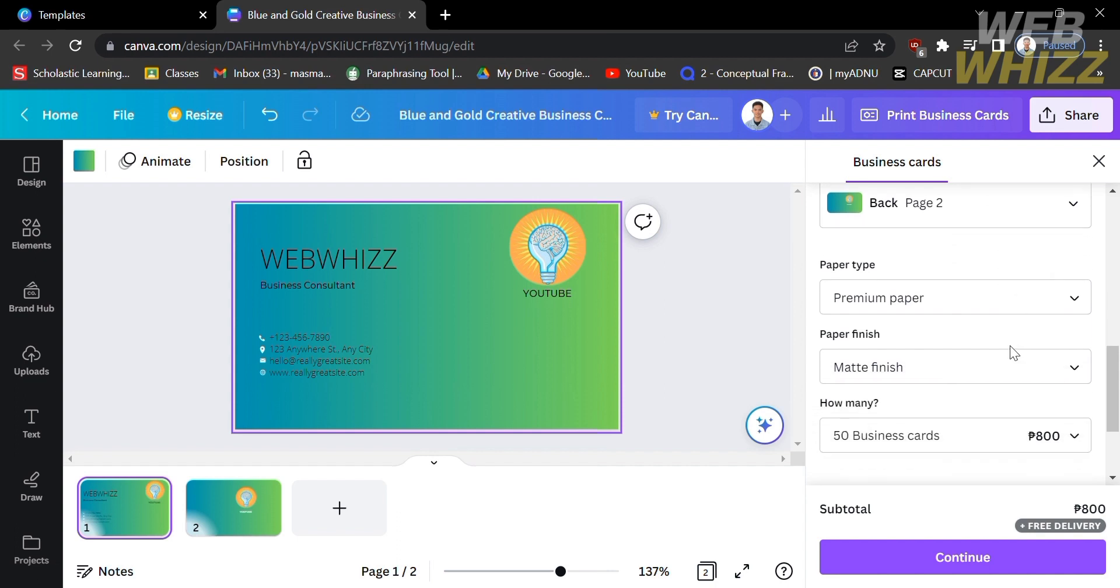